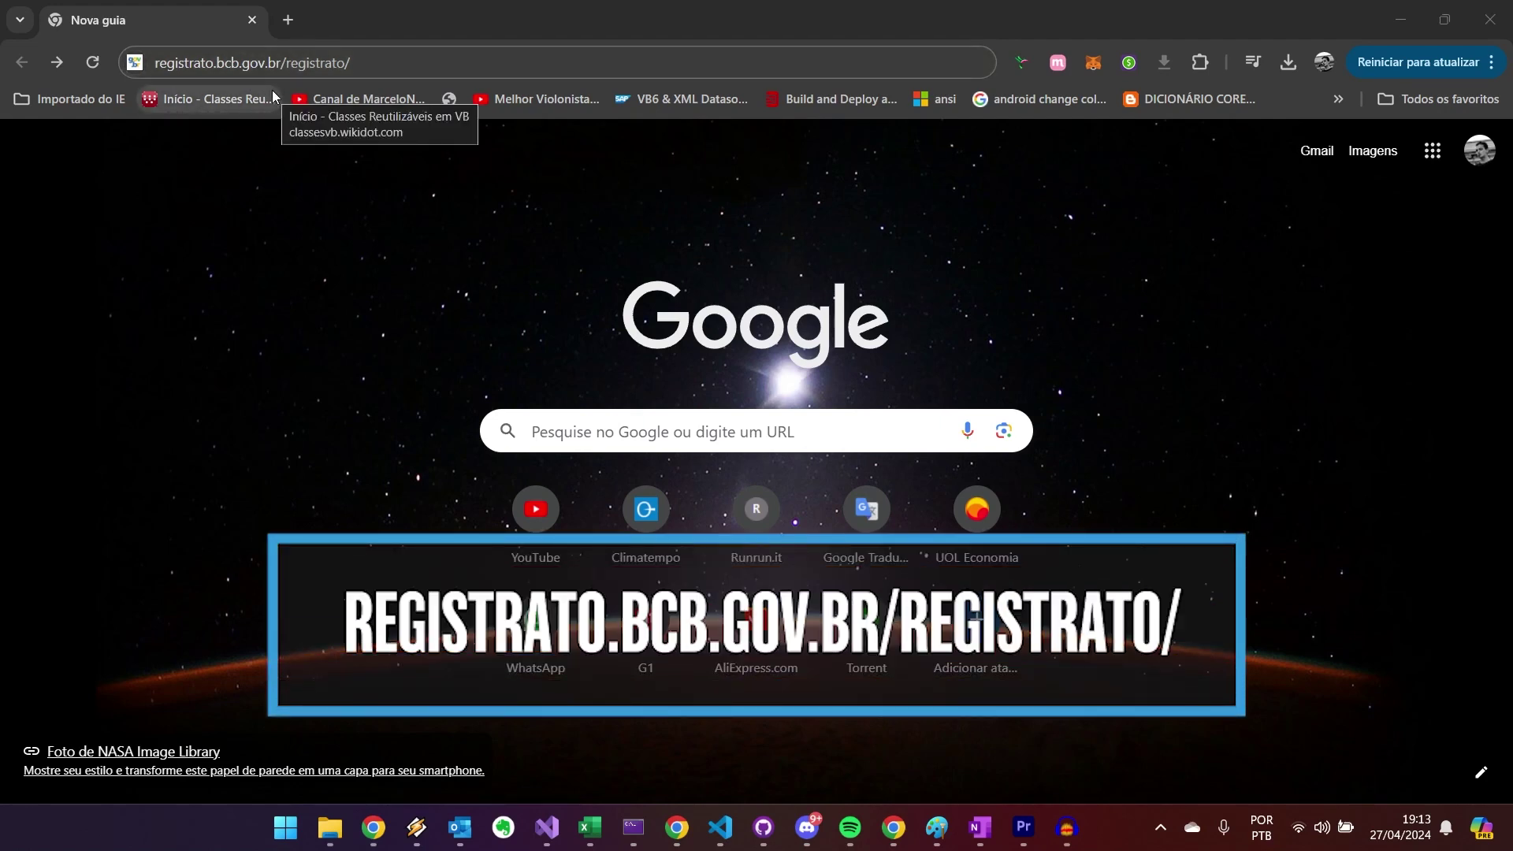
Load the Registrato site, allow location access, and submit the saved CPF number.
{"action": "left_click", "coordinate": [379, 61]}
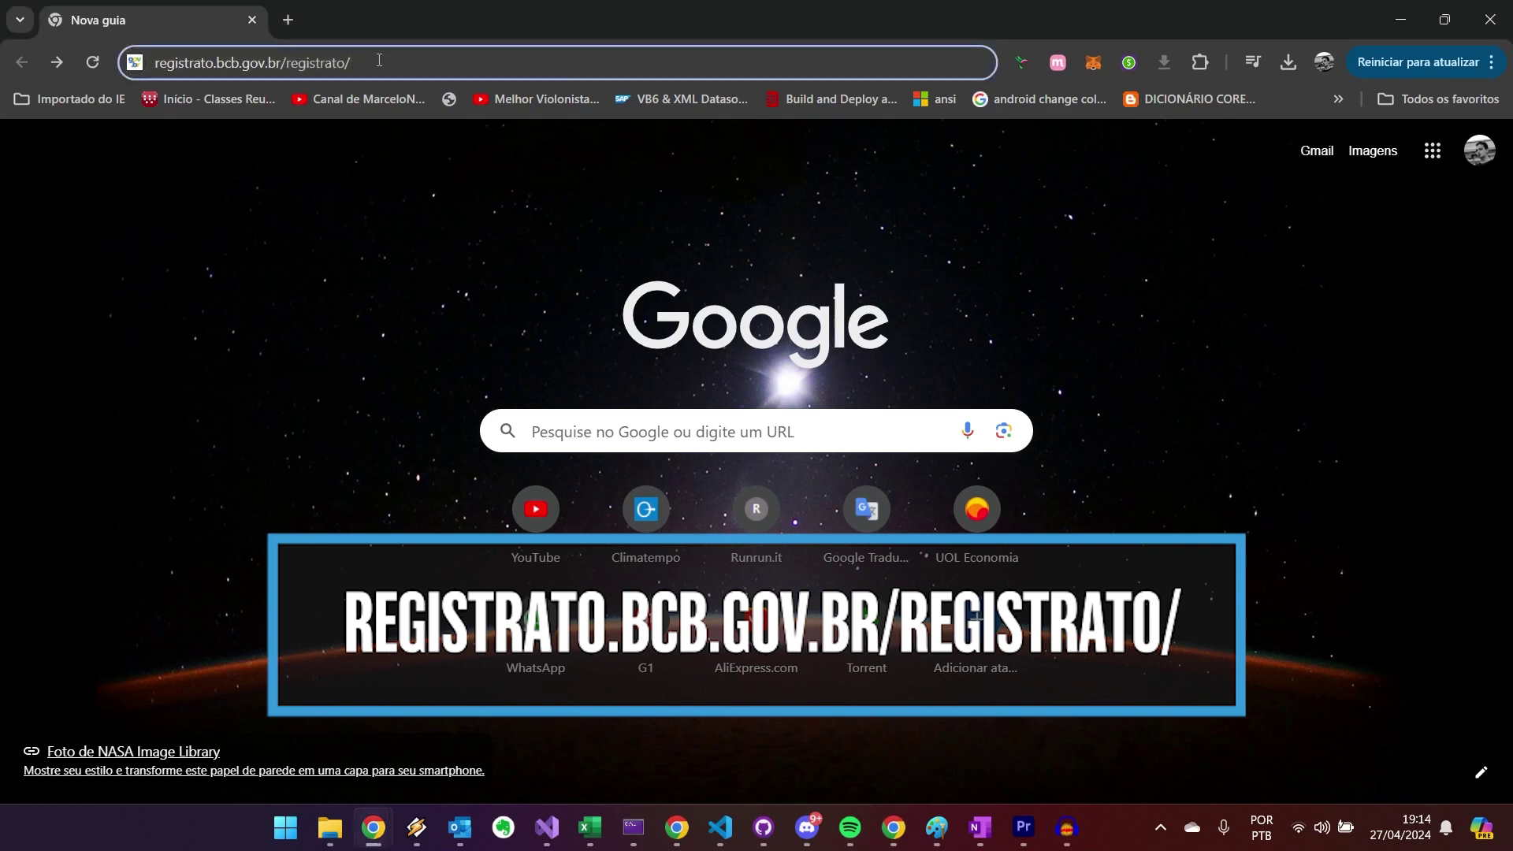
{"action": "key", "text": "Return"}
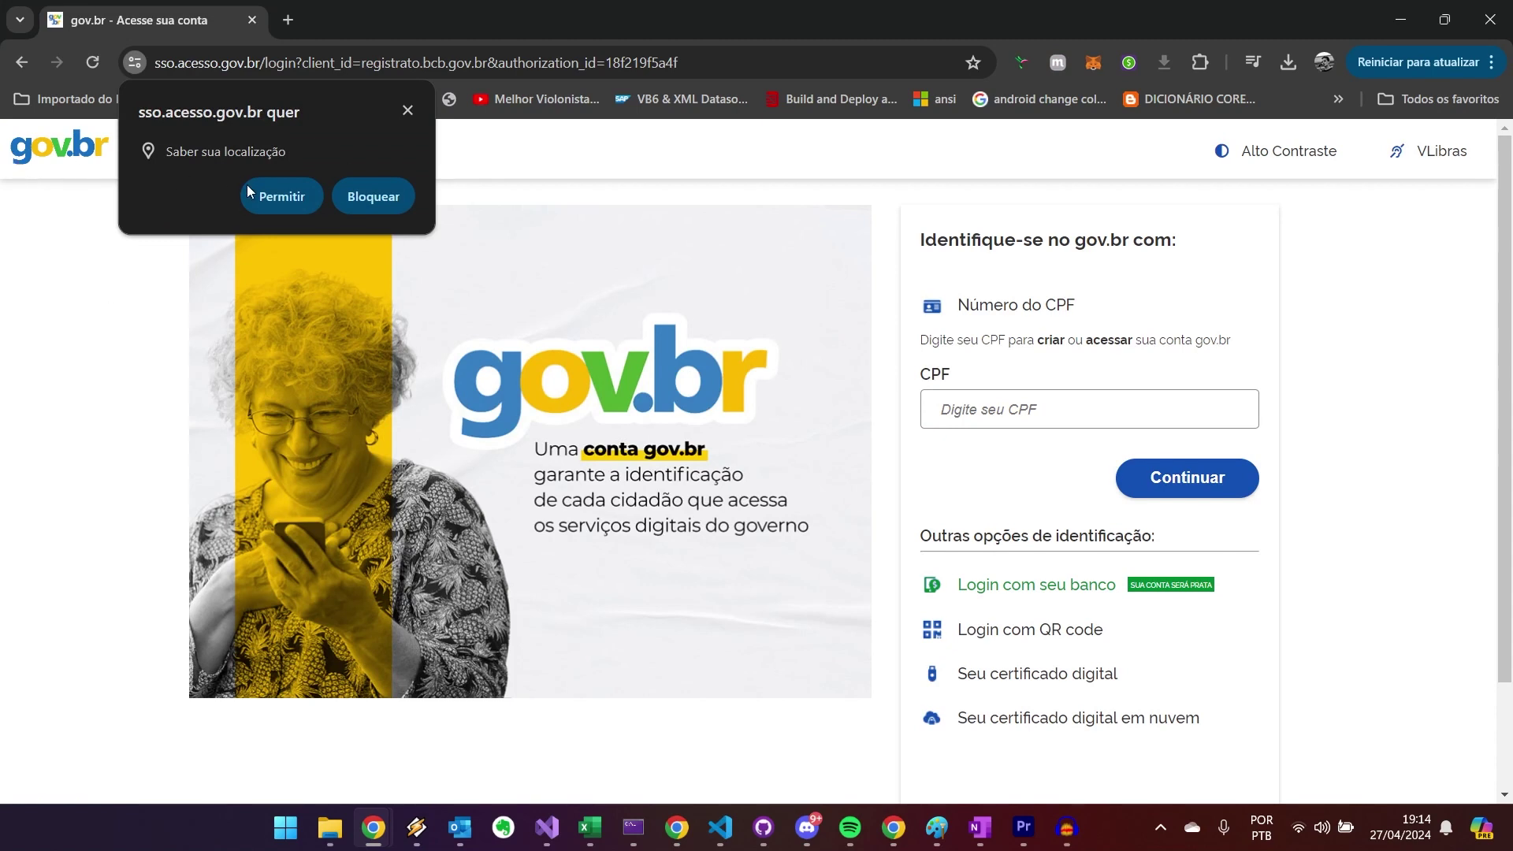
{"action": "left_click", "coordinate": [264, 196]}
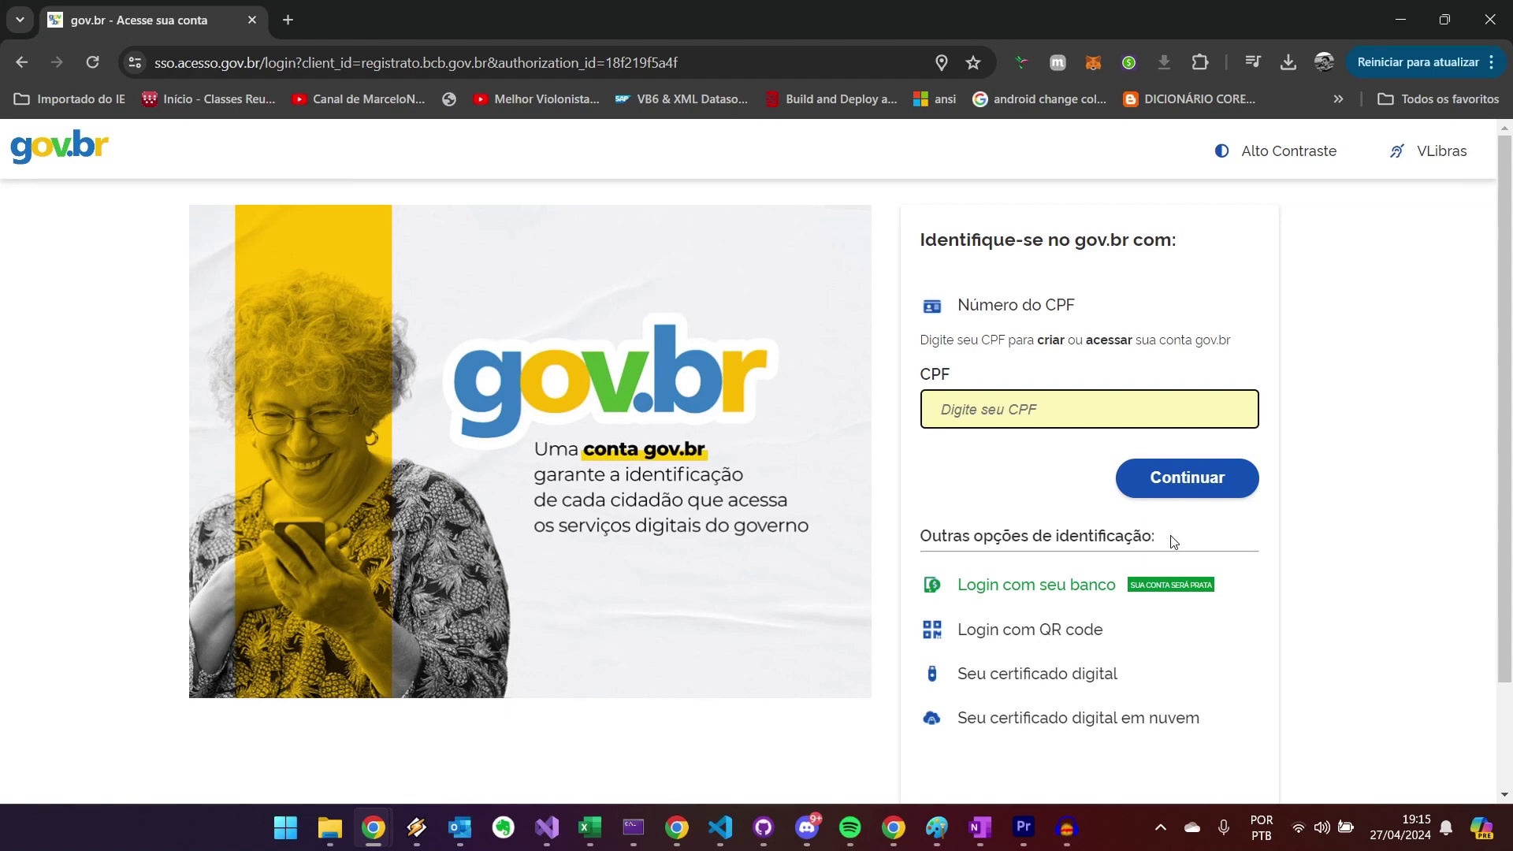
{"action": "key", "text": "ctrl+v"}
{"action": "left_click", "coordinate": [1178, 490]}
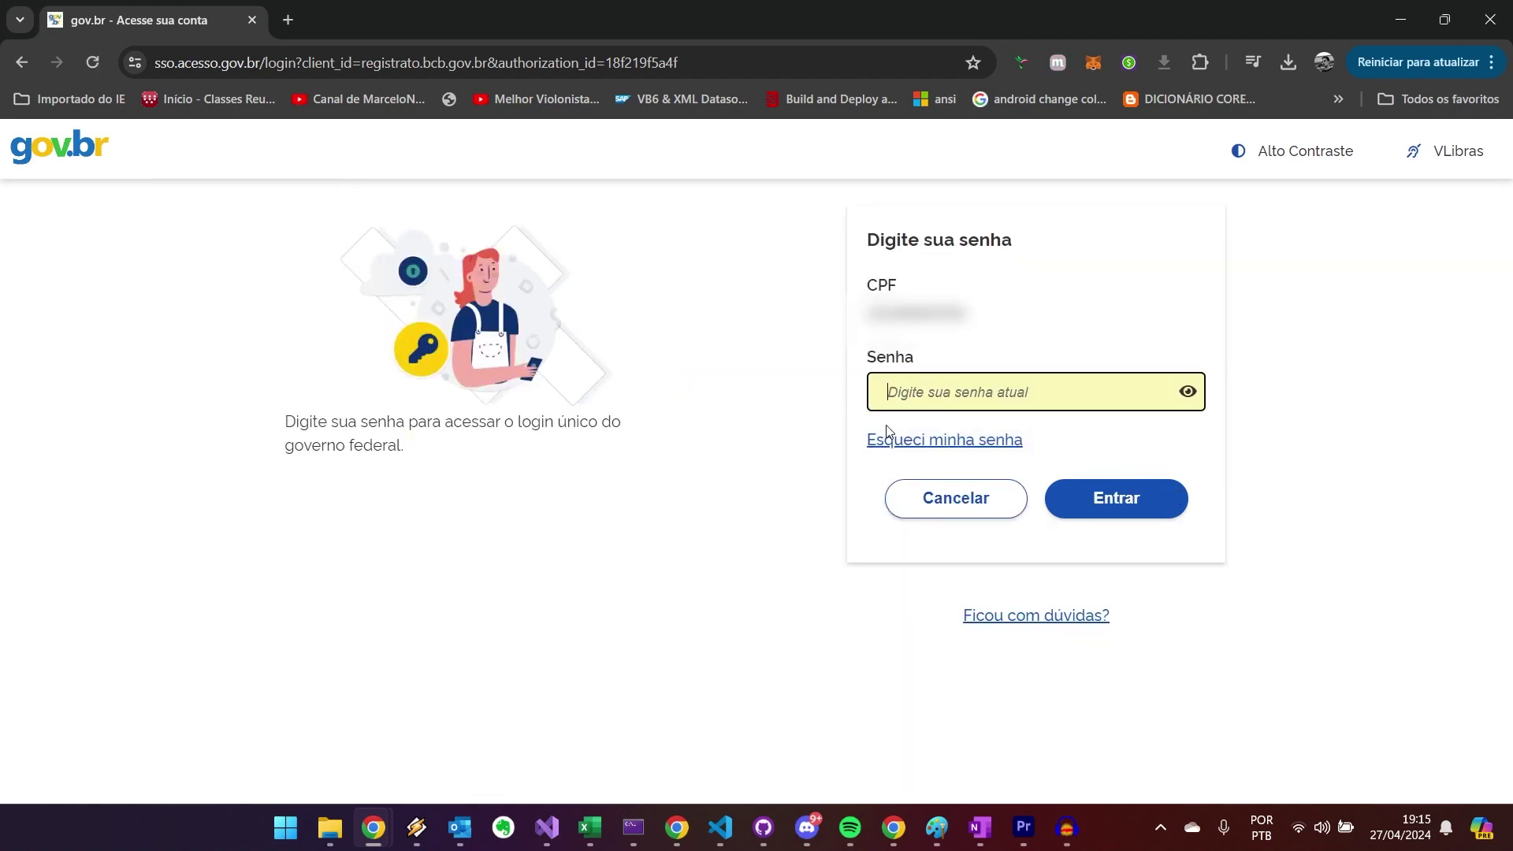
Enter the gov.br account password, then confirm the two-step verification code from the app.
{"action": "key", "text": "Return"}
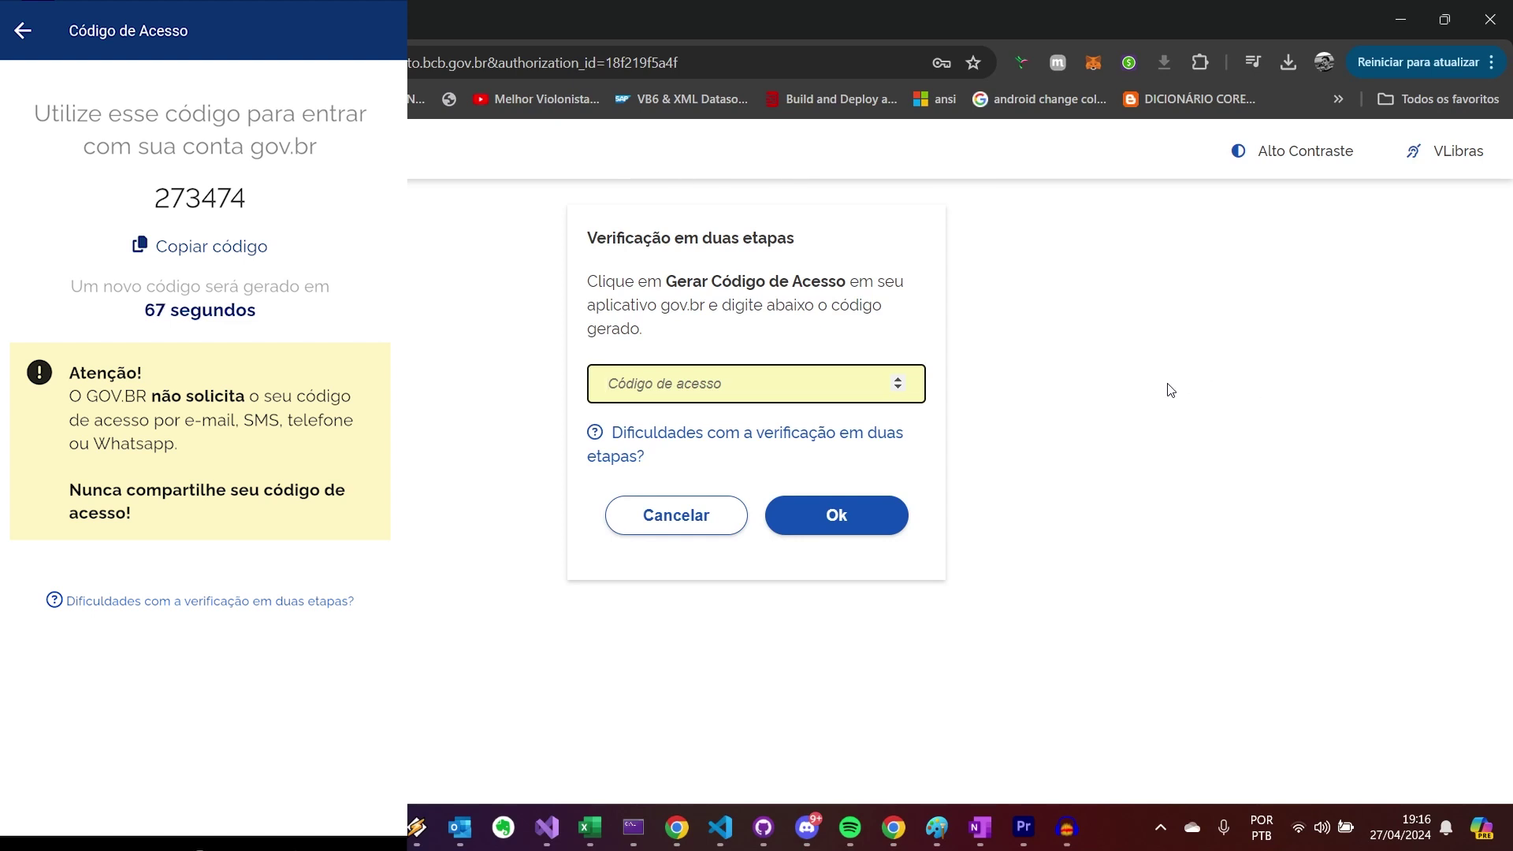
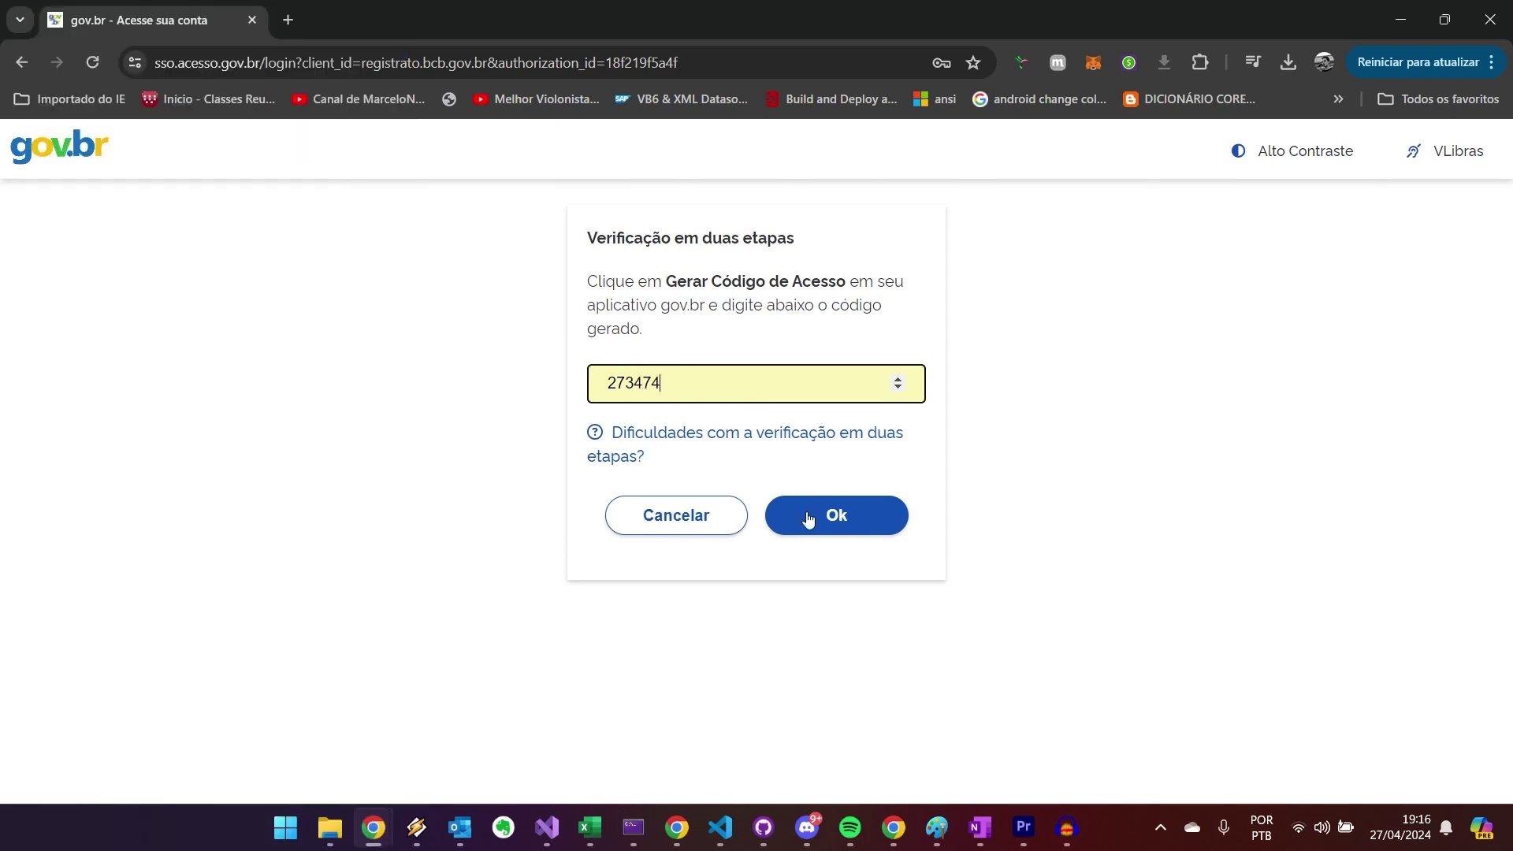
{"action": "left_click", "coordinate": [811, 517]}
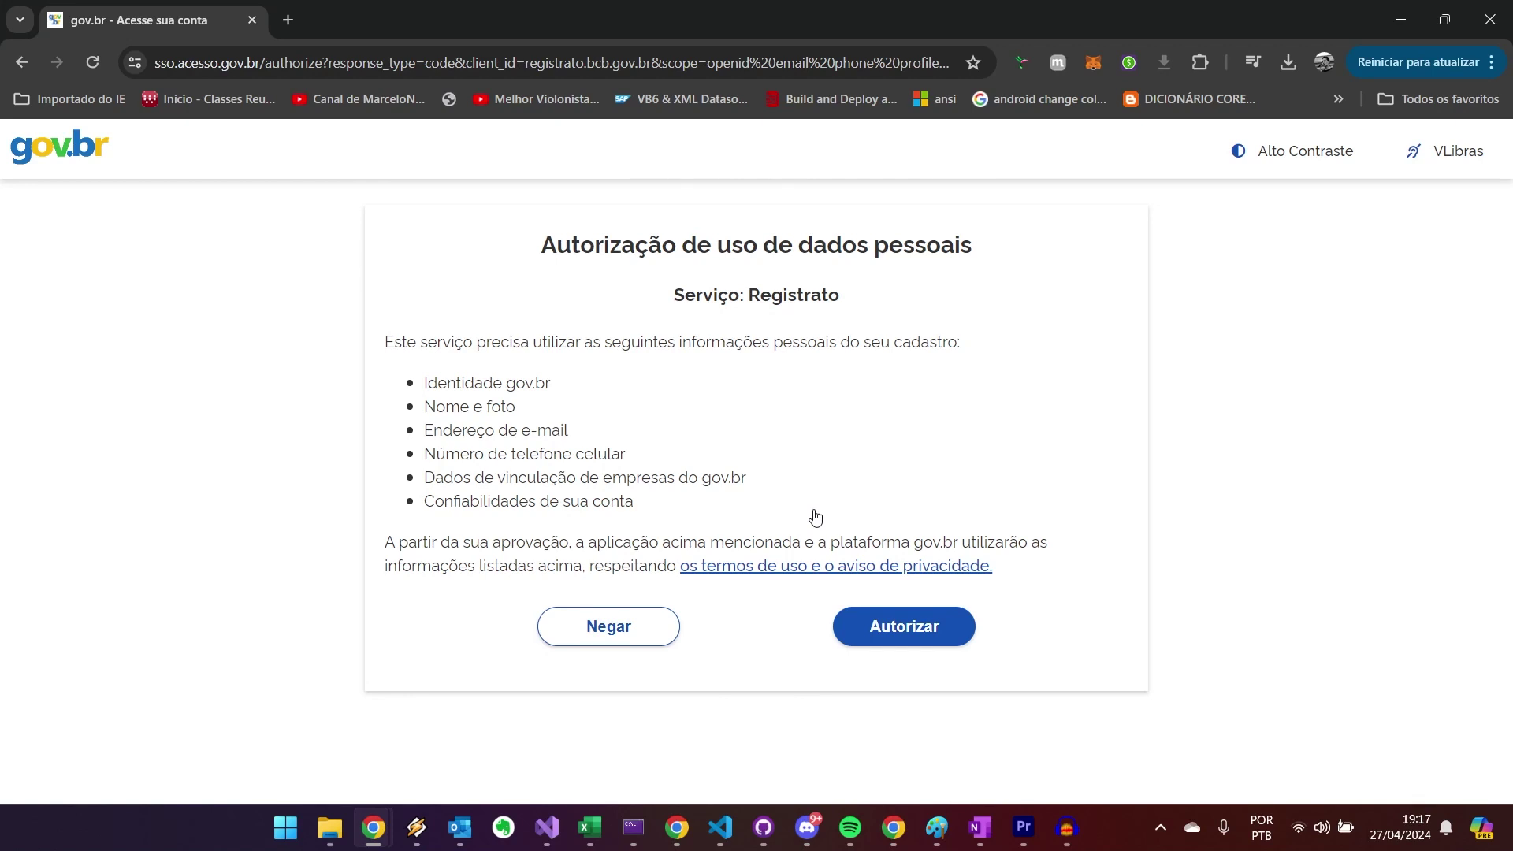
Authorize Registrato to use personal data and go to the Chaves Pix report page.
{"action": "left_click", "coordinate": [881, 625]}
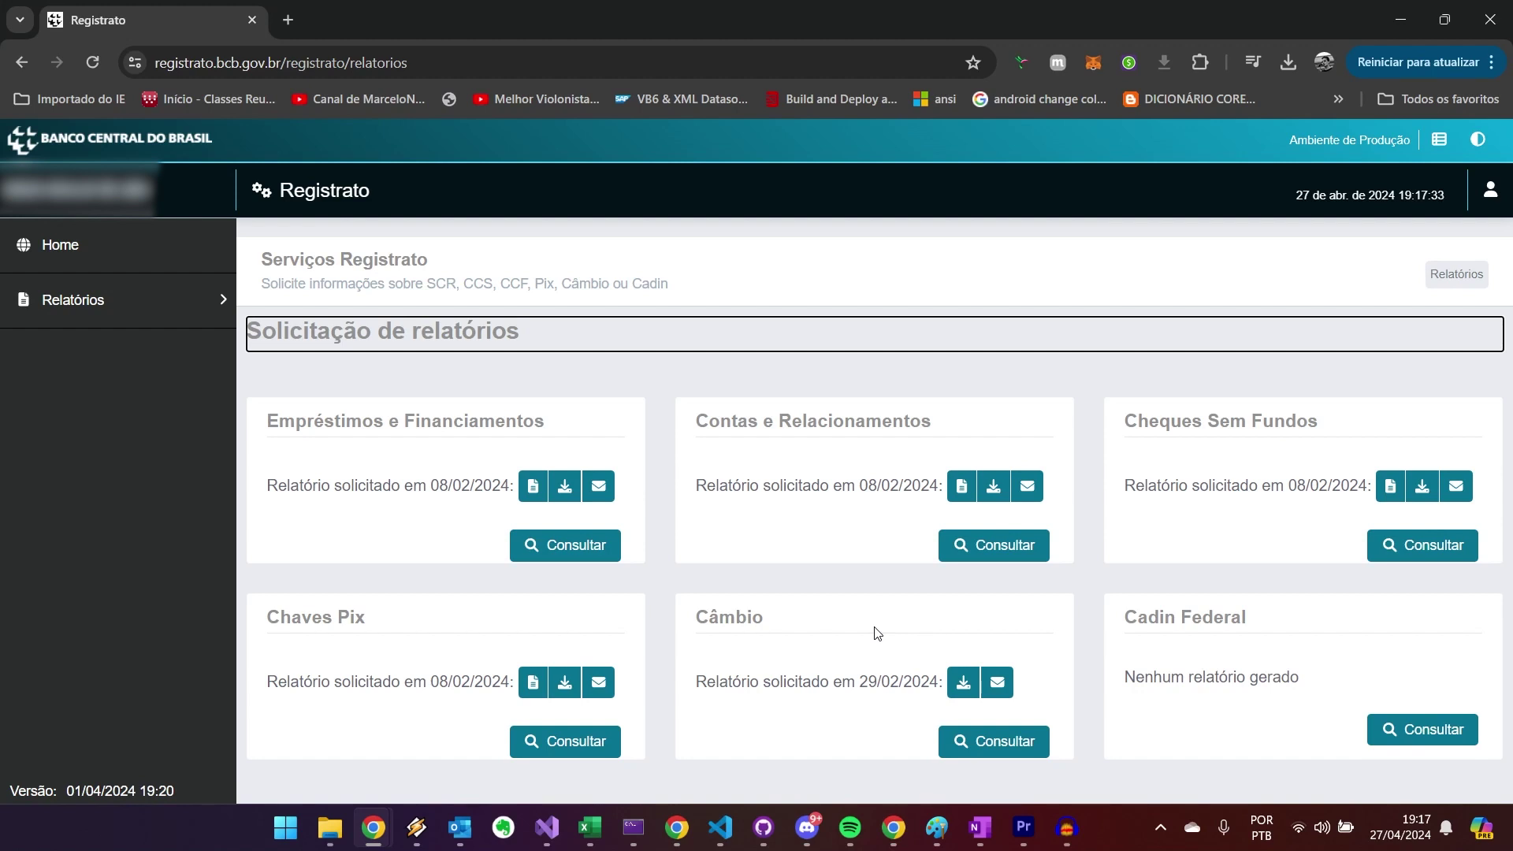
{"action": "left_click", "coordinate": [731, 381]}
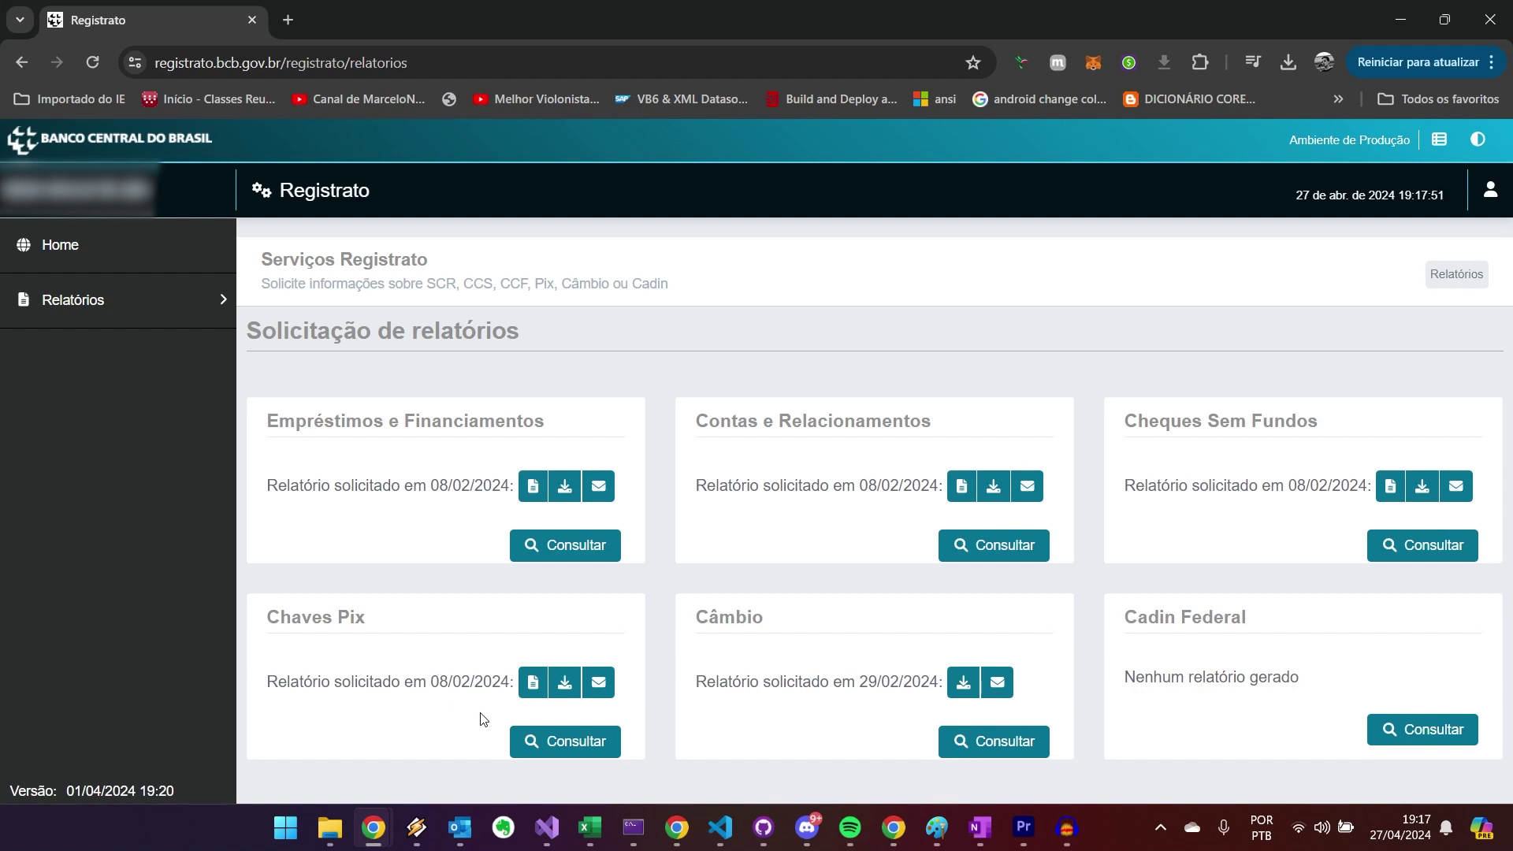
{"action": "left_click", "coordinate": [551, 744]}
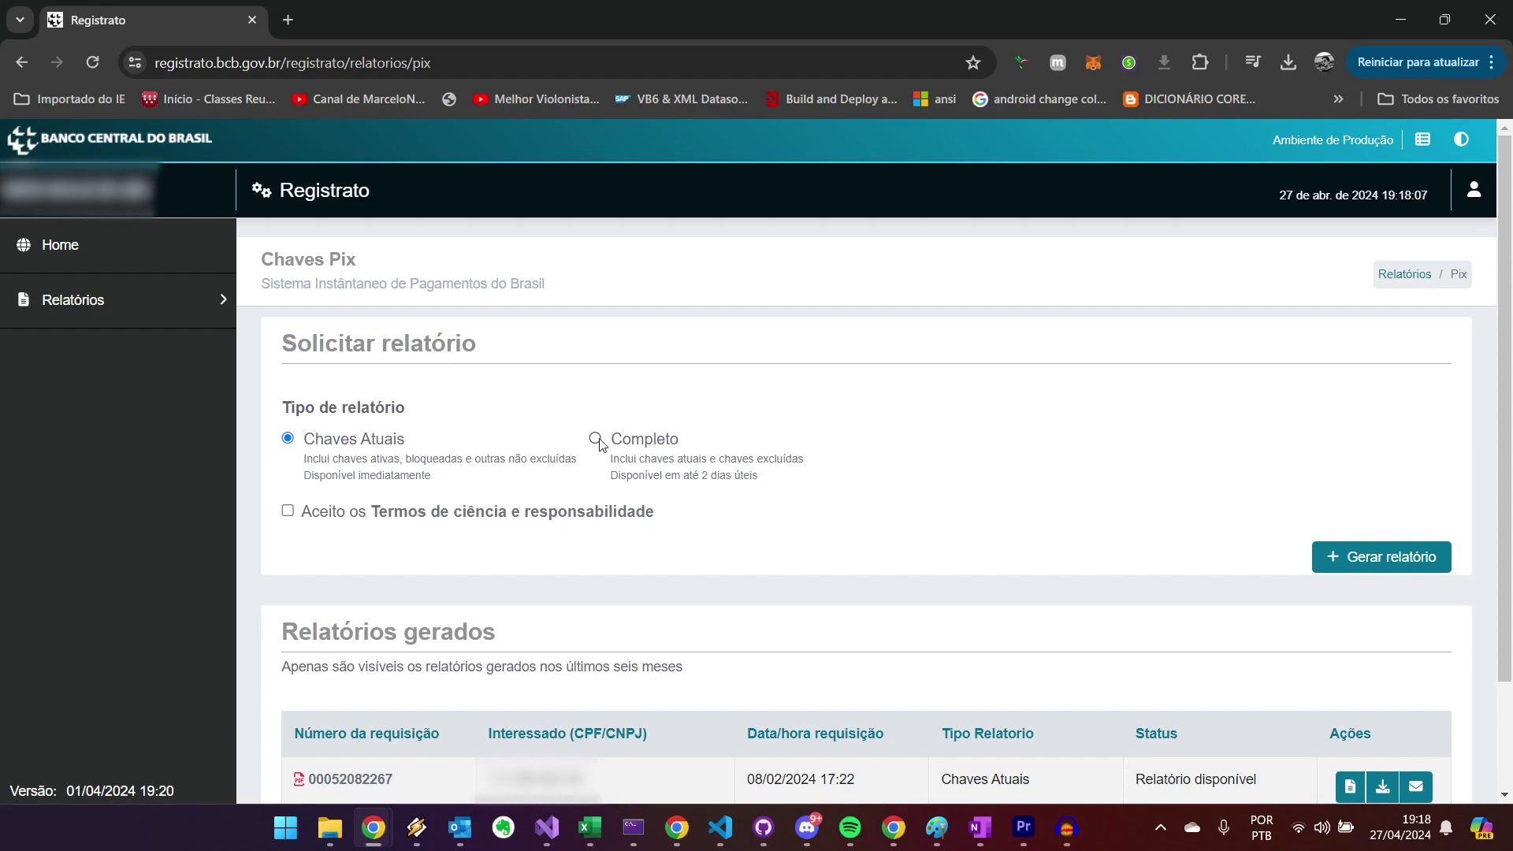
Accept the terms, generate the current Chaves Pix report, and return Home.
{"action": "left_click", "coordinate": [301, 511]}
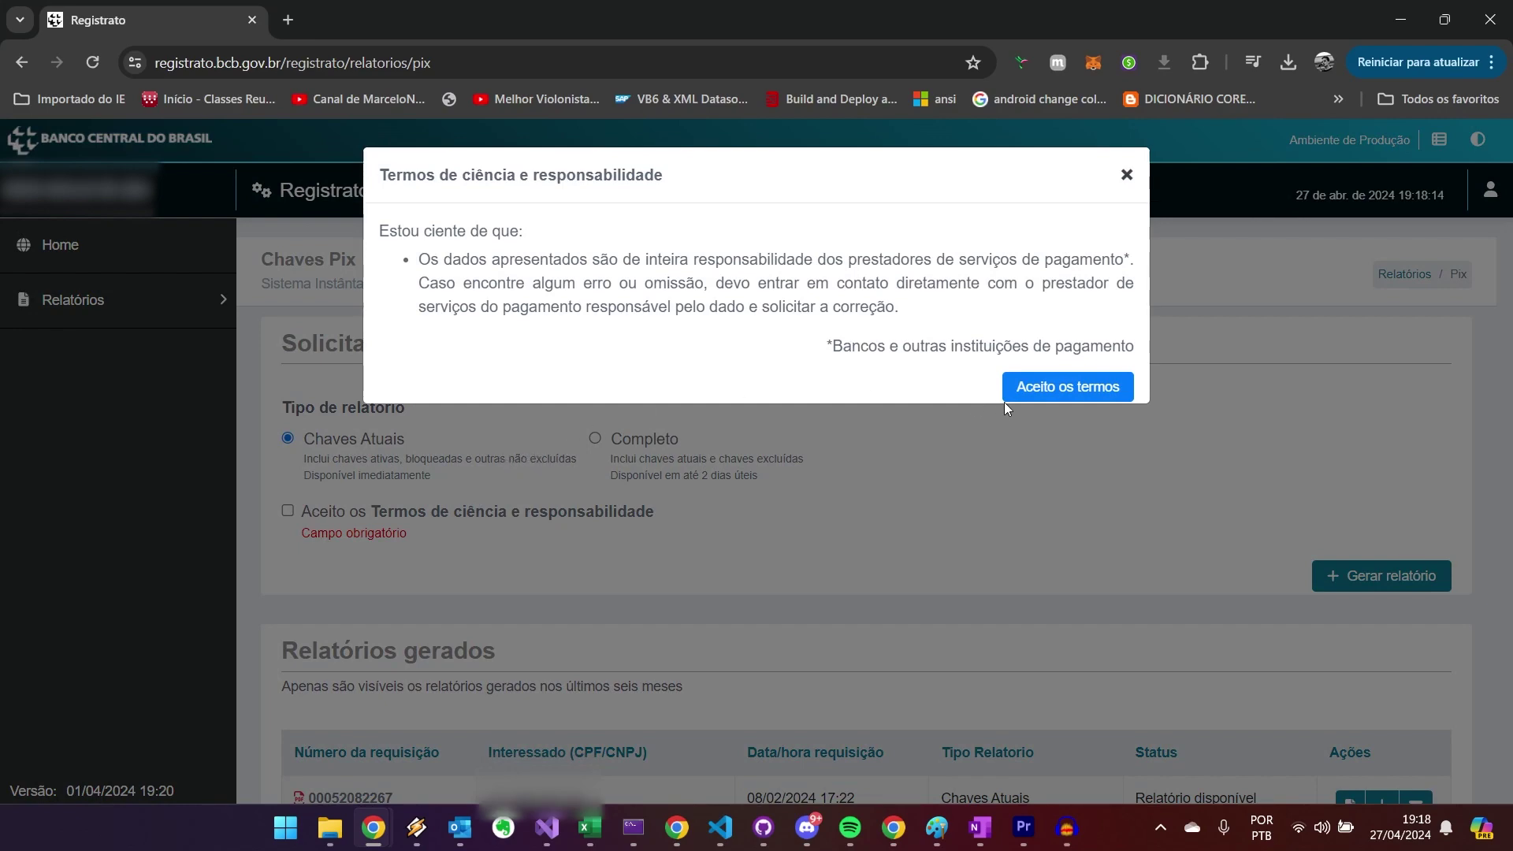
{"action": "left_click", "coordinate": [1102, 391]}
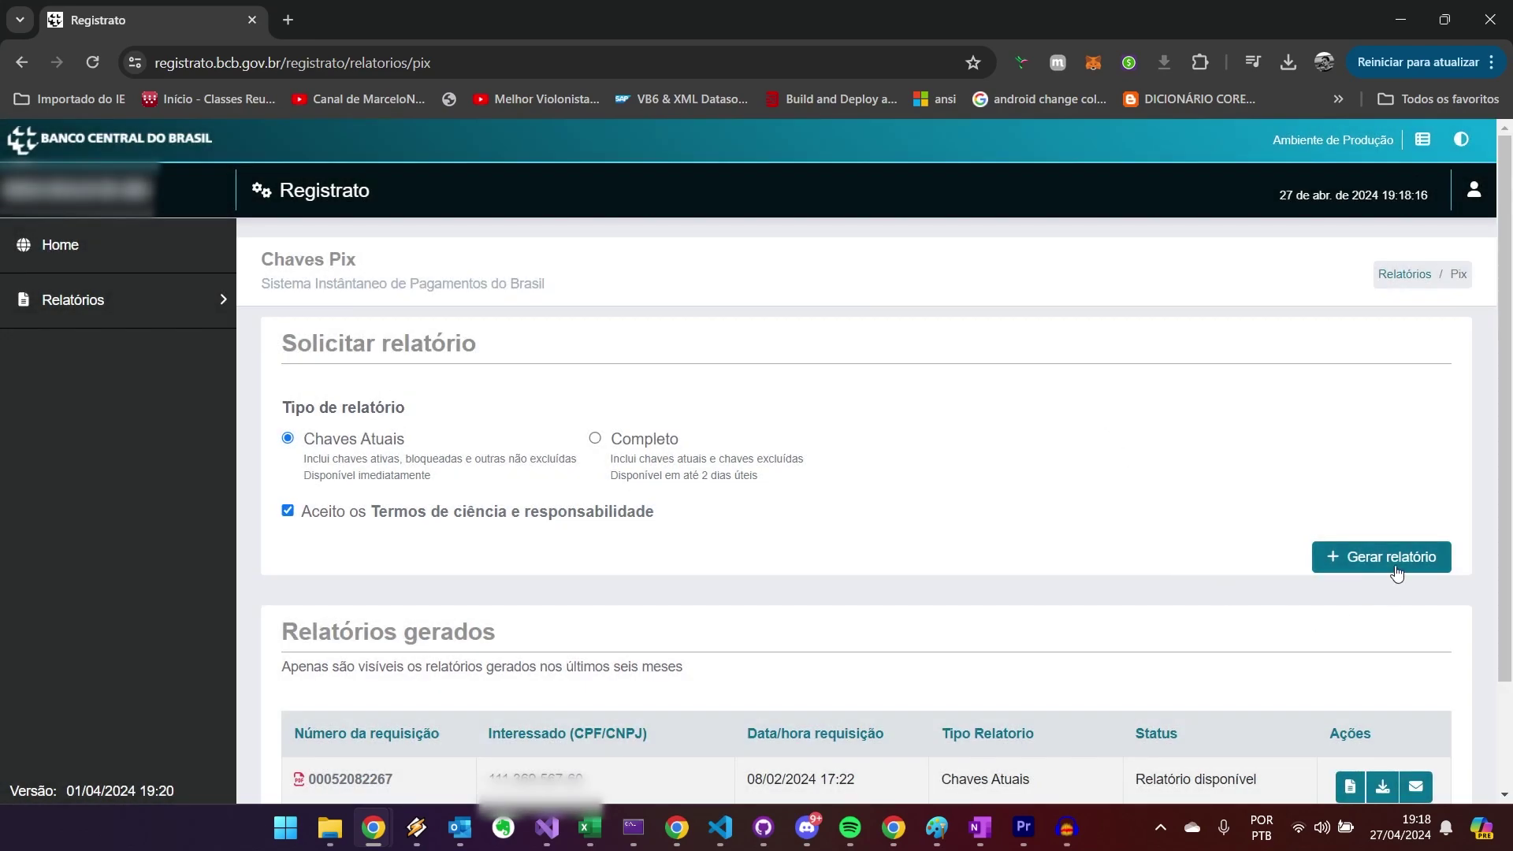
{"action": "left_click", "coordinate": [1394, 556]}
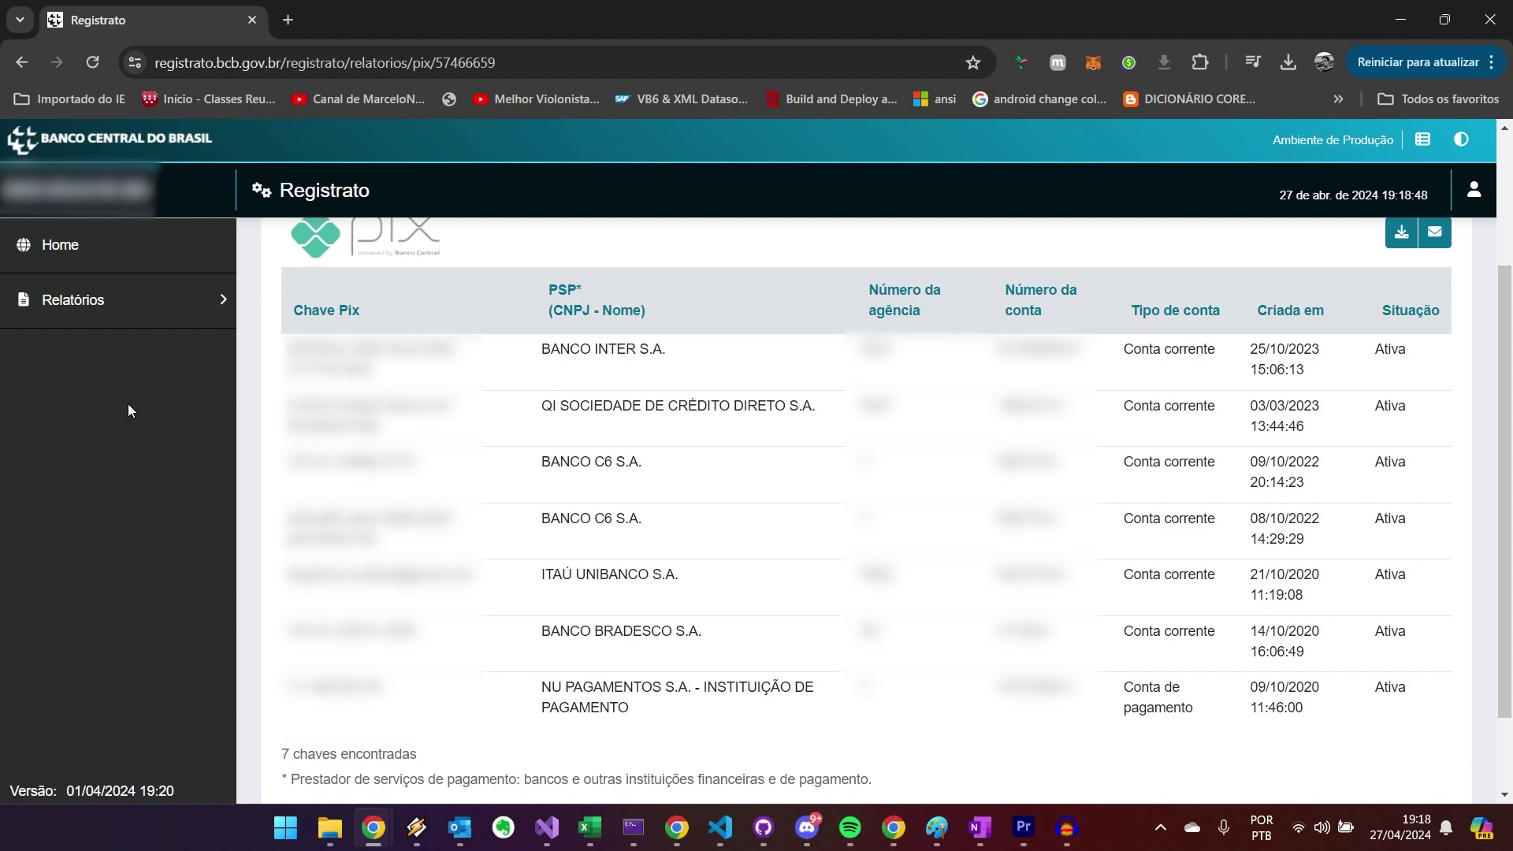
{"action": "left_click", "coordinate": [49, 246]}
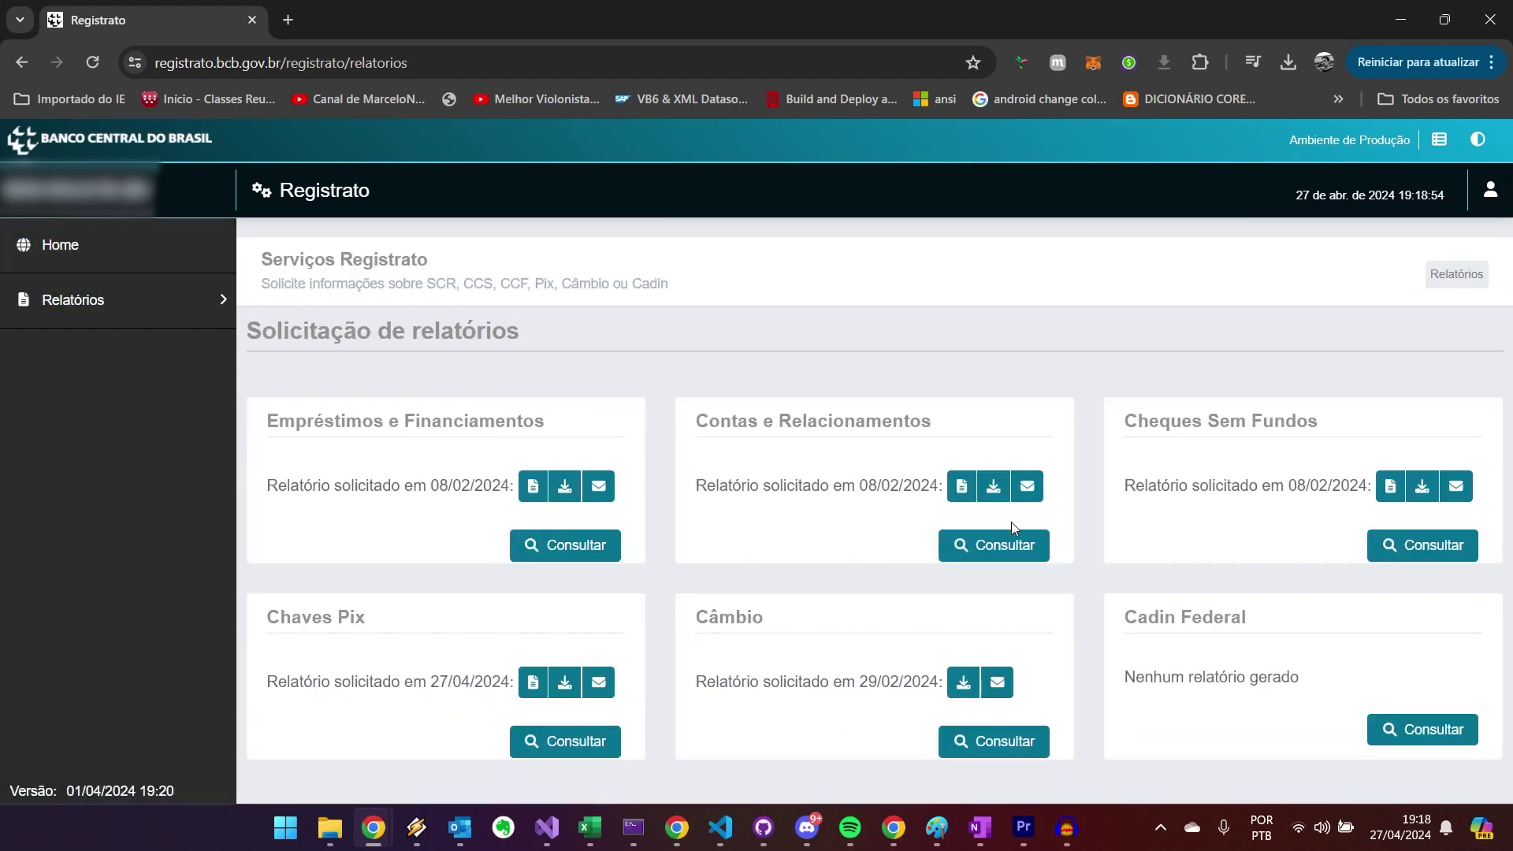
Accept the terms and generate the Contas e Relacionamentos report.
{"action": "left_click", "coordinate": [1001, 545]}
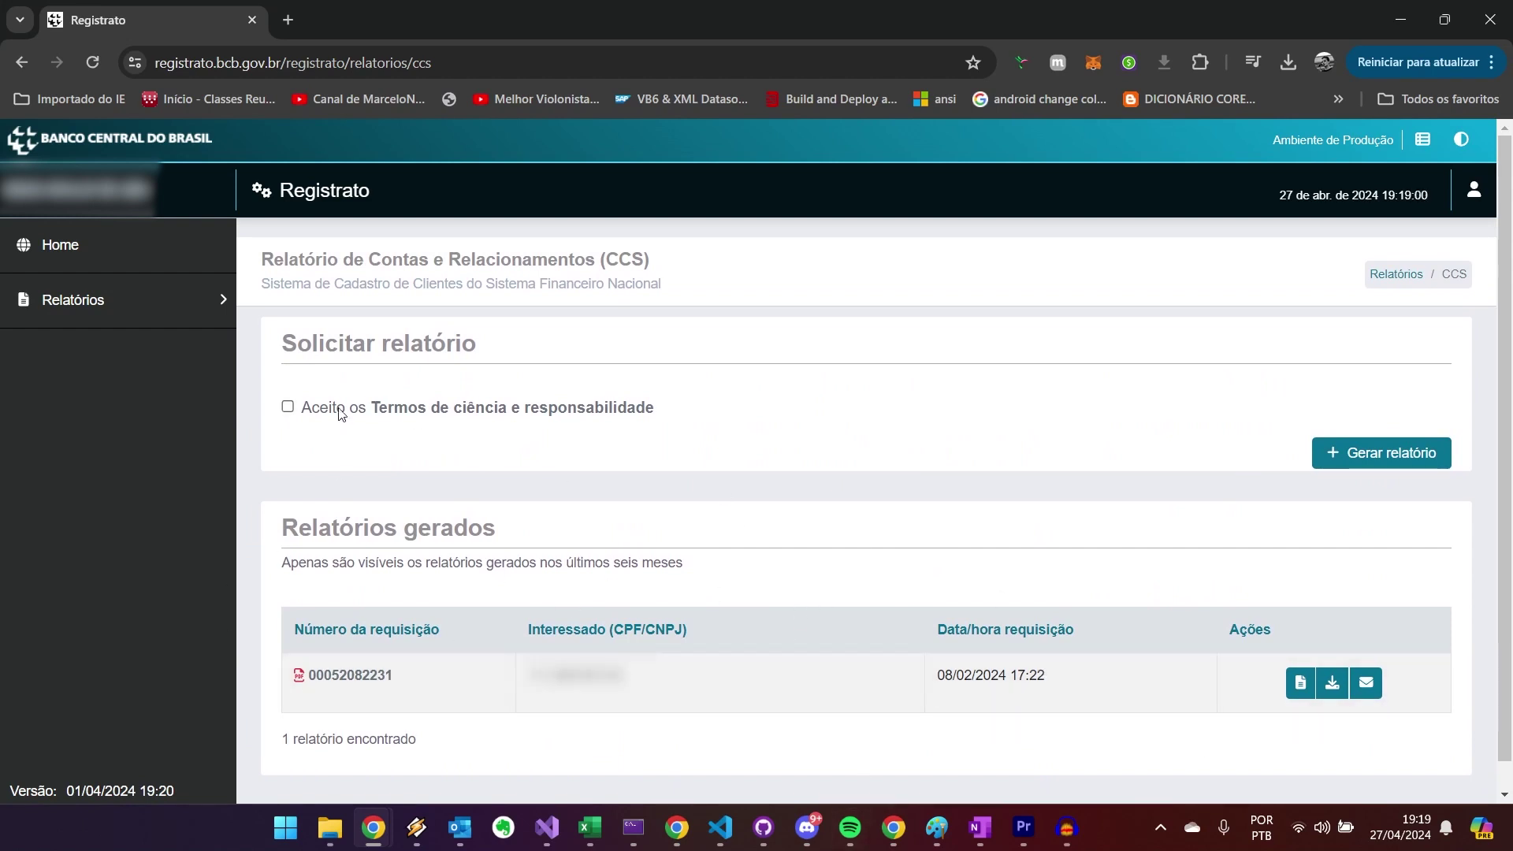
{"action": "left_click", "coordinate": [287, 407]}
{"action": "left_click", "coordinate": [1032, 351]}
{"action": "left_click", "coordinate": [1408, 453]}
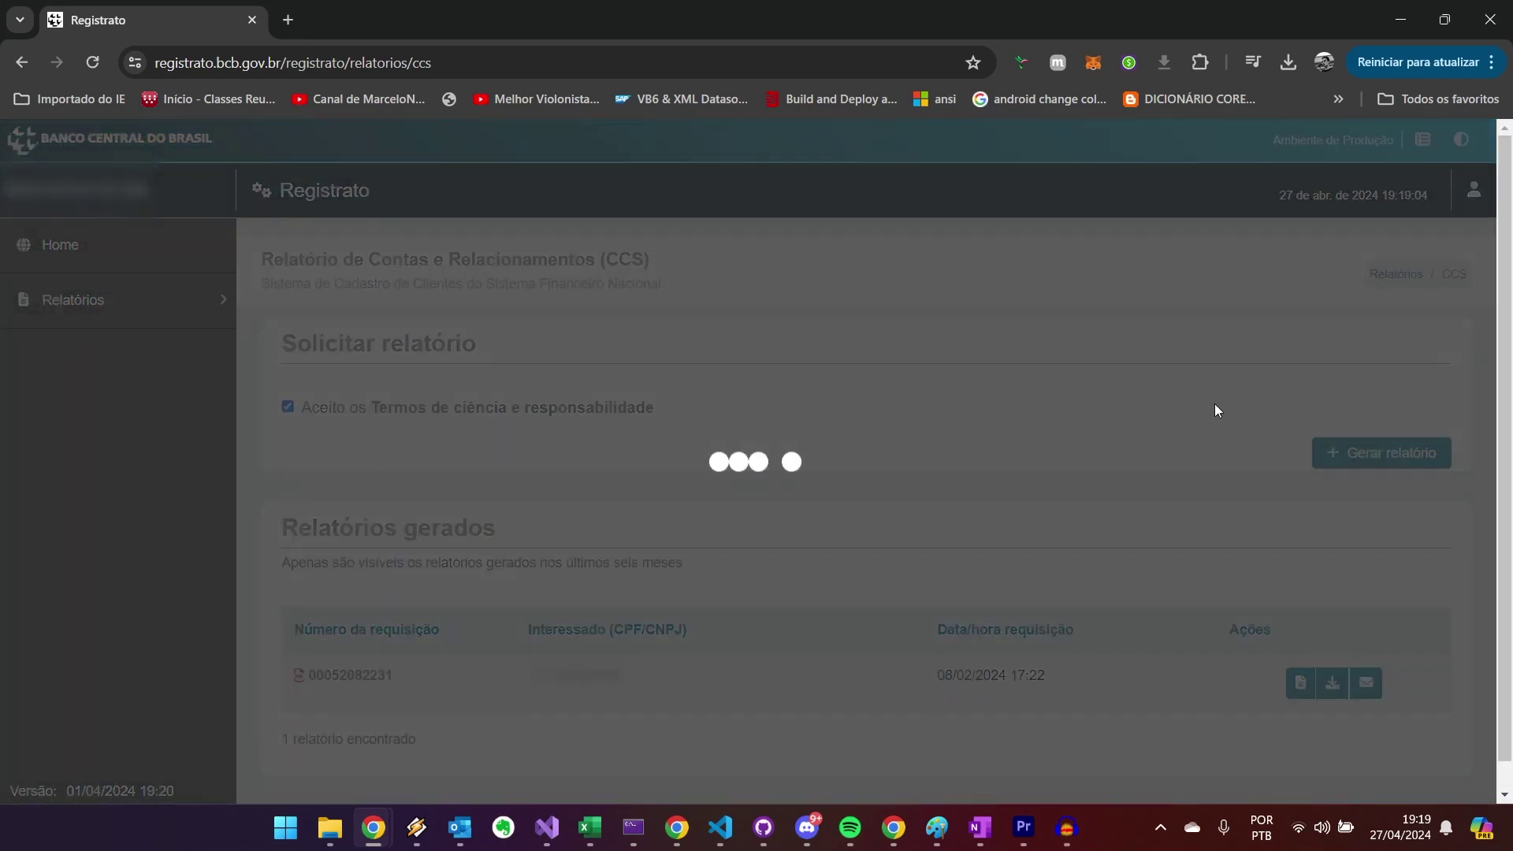
Scroll through the listed financial institutions, then go back to the report types.
{"action": "scroll", "coordinate": [1087, 409], "scroll_direction": "down", "scroll_amount": 2}
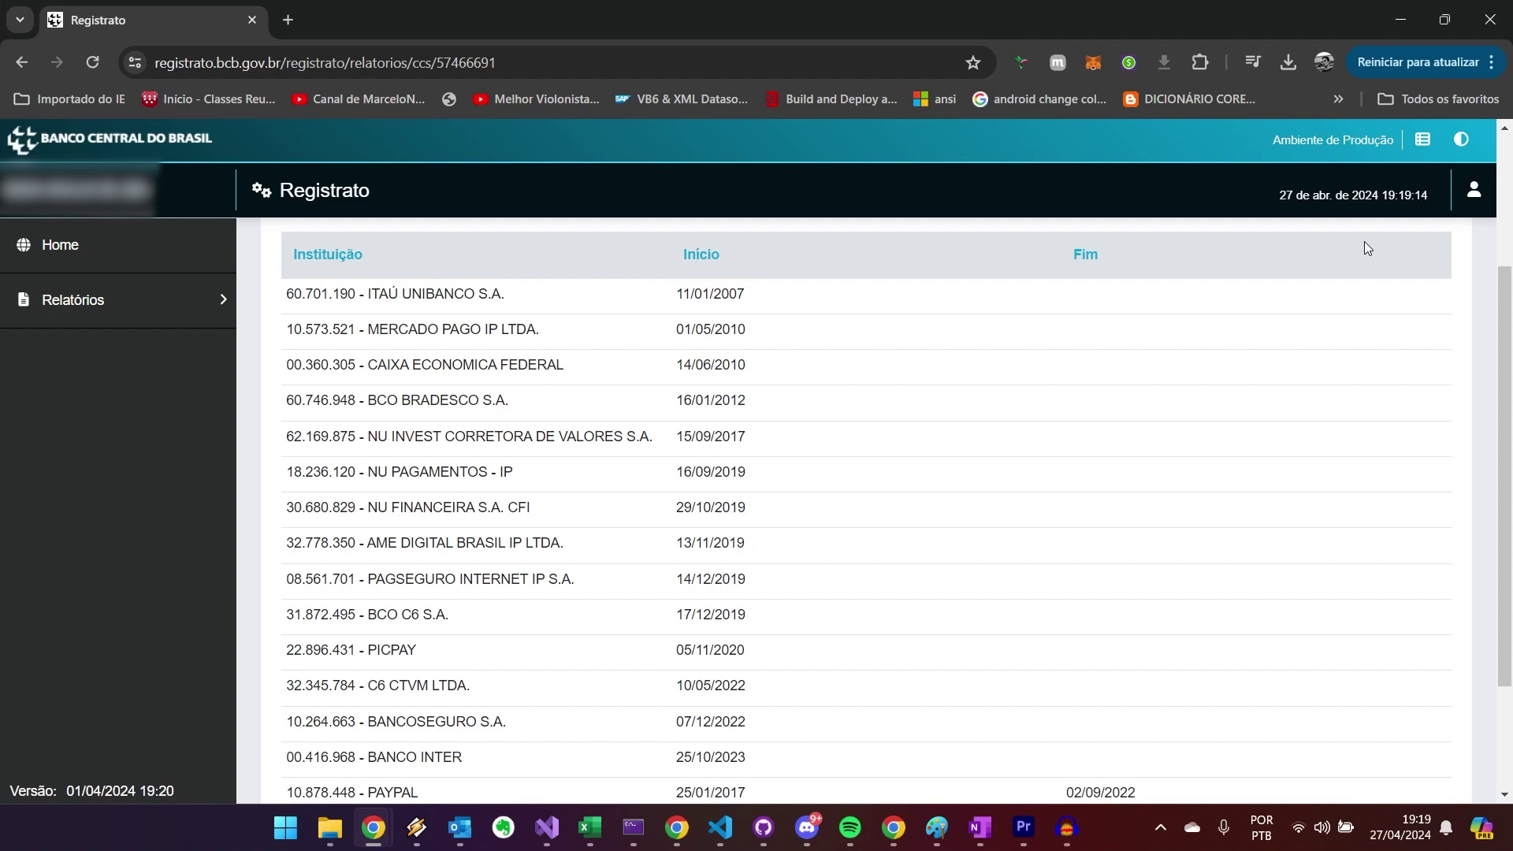
{"action": "scroll", "coordinate": [1364, 242], "scroll_direction": "down", "scroll_amount": 1}
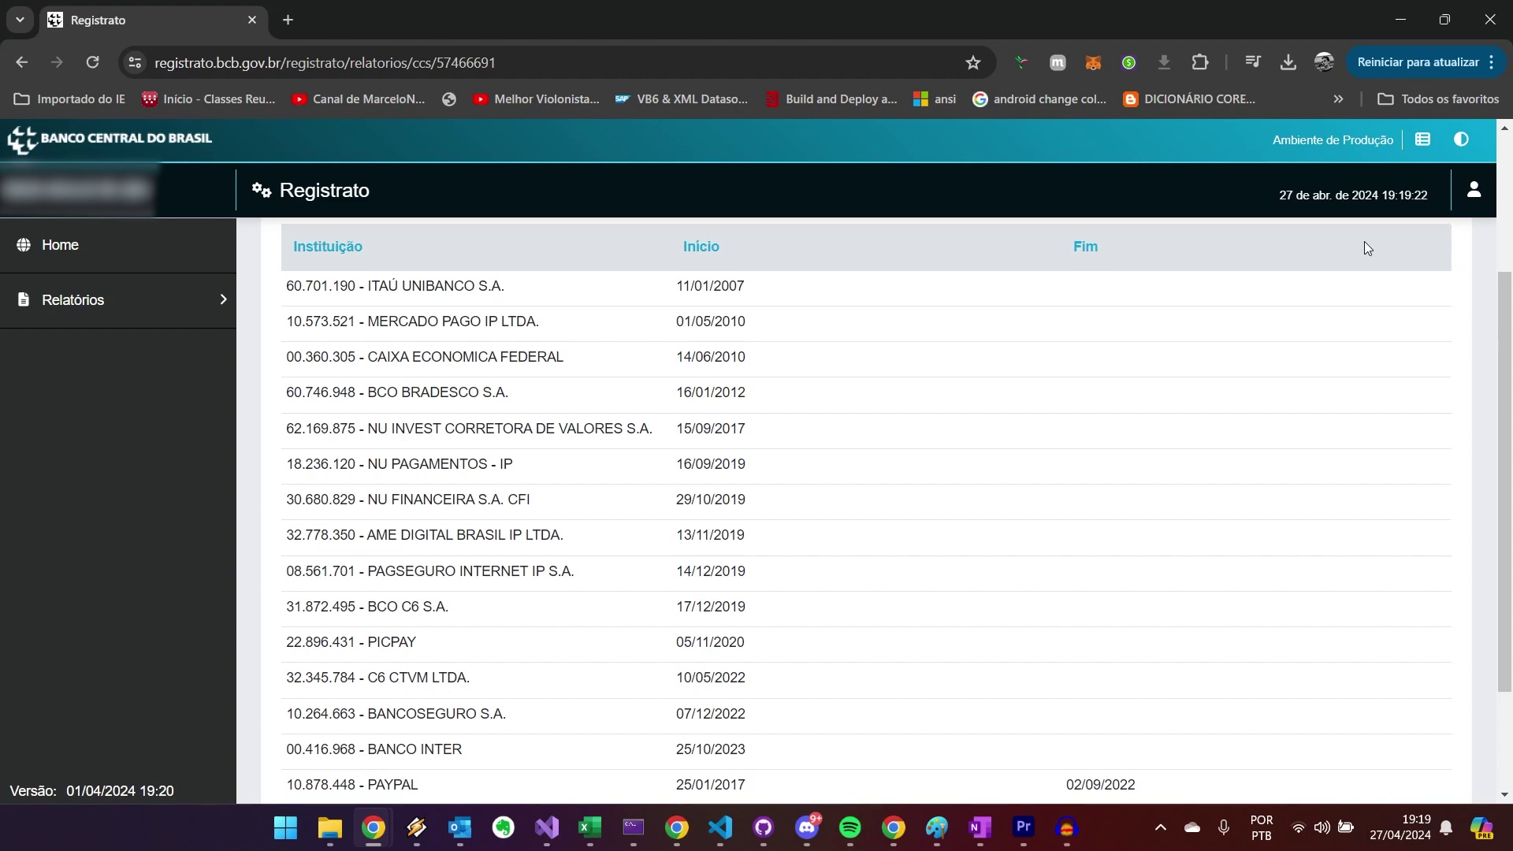
{"action": "scroll", "coordinate": [1365, 247], "scroll_direction": "down", "scroll_amount": 1}
{"action": "scroll", "coordinate": [1367, 247], "scroll_direction": "down", "scroll_amount": 1}
{"action": "scroll", "coordinate": [1367, 248], "scroll_direction": "up", "scroll_amount": 1}
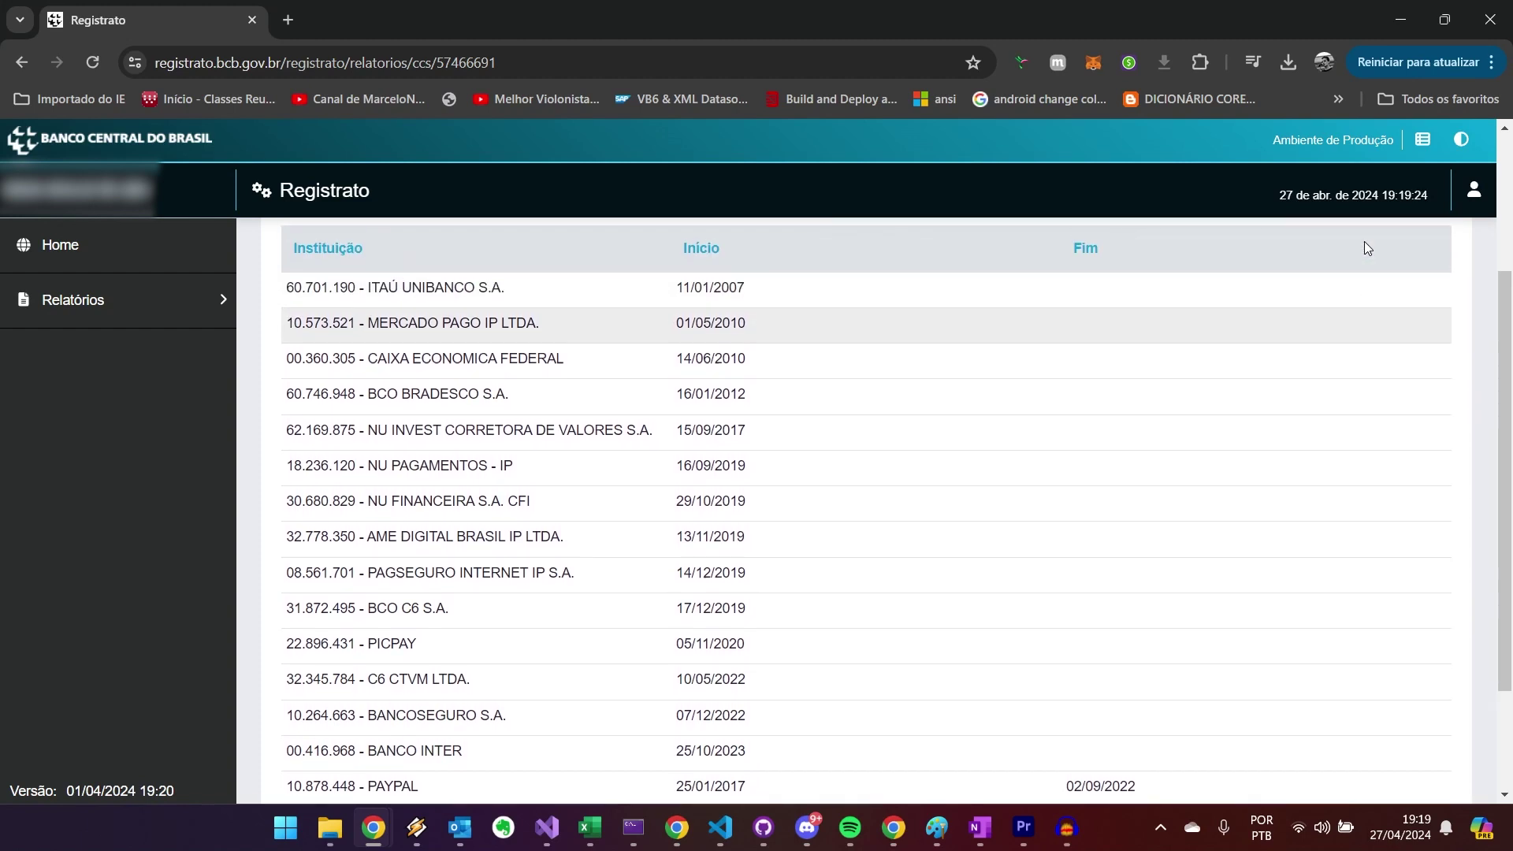
{"action": "scroll", "coordinate": [1367, 247], "scroll_direction": "down", "scroll_amount": 1}
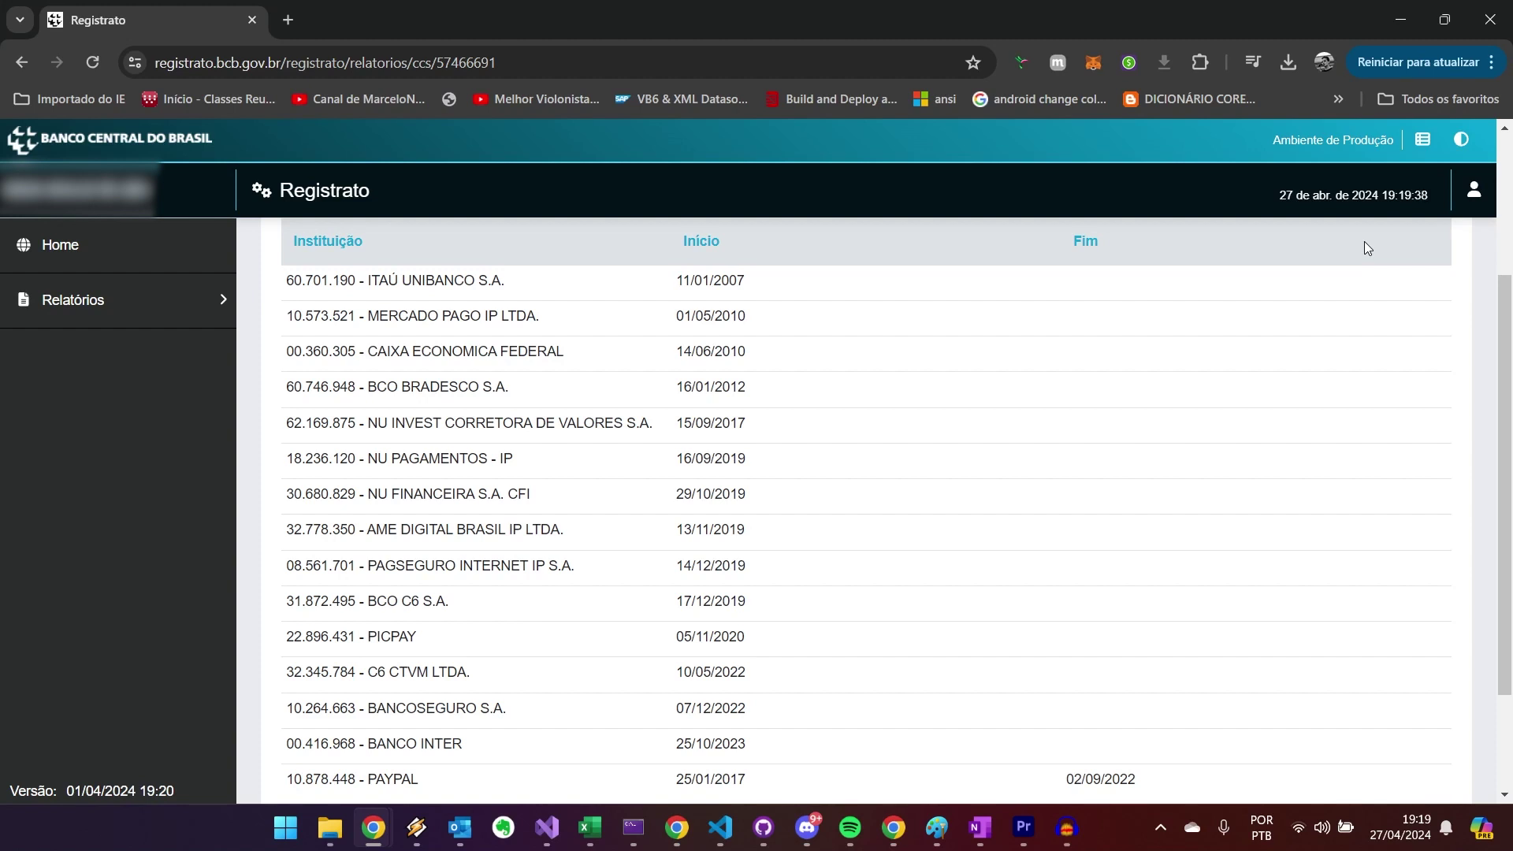
{"action": "key", "text": "alt+Left"}
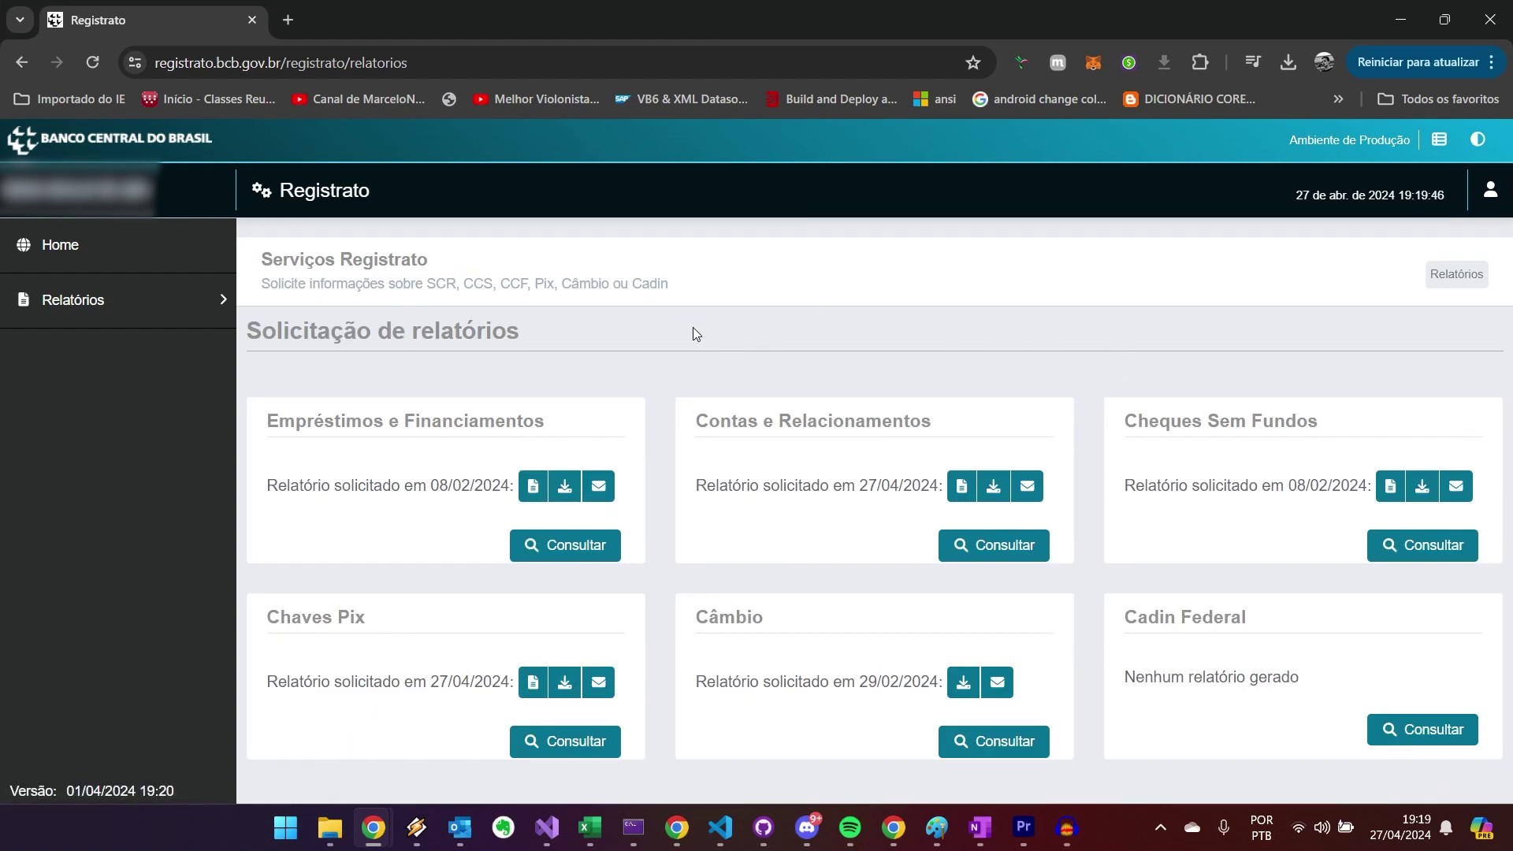
Request the Empréstimos e Financiamentos report starting from reference month 01/2023, accepting the terms.
{"action": "left_click", "coordinate": [556, 550]}
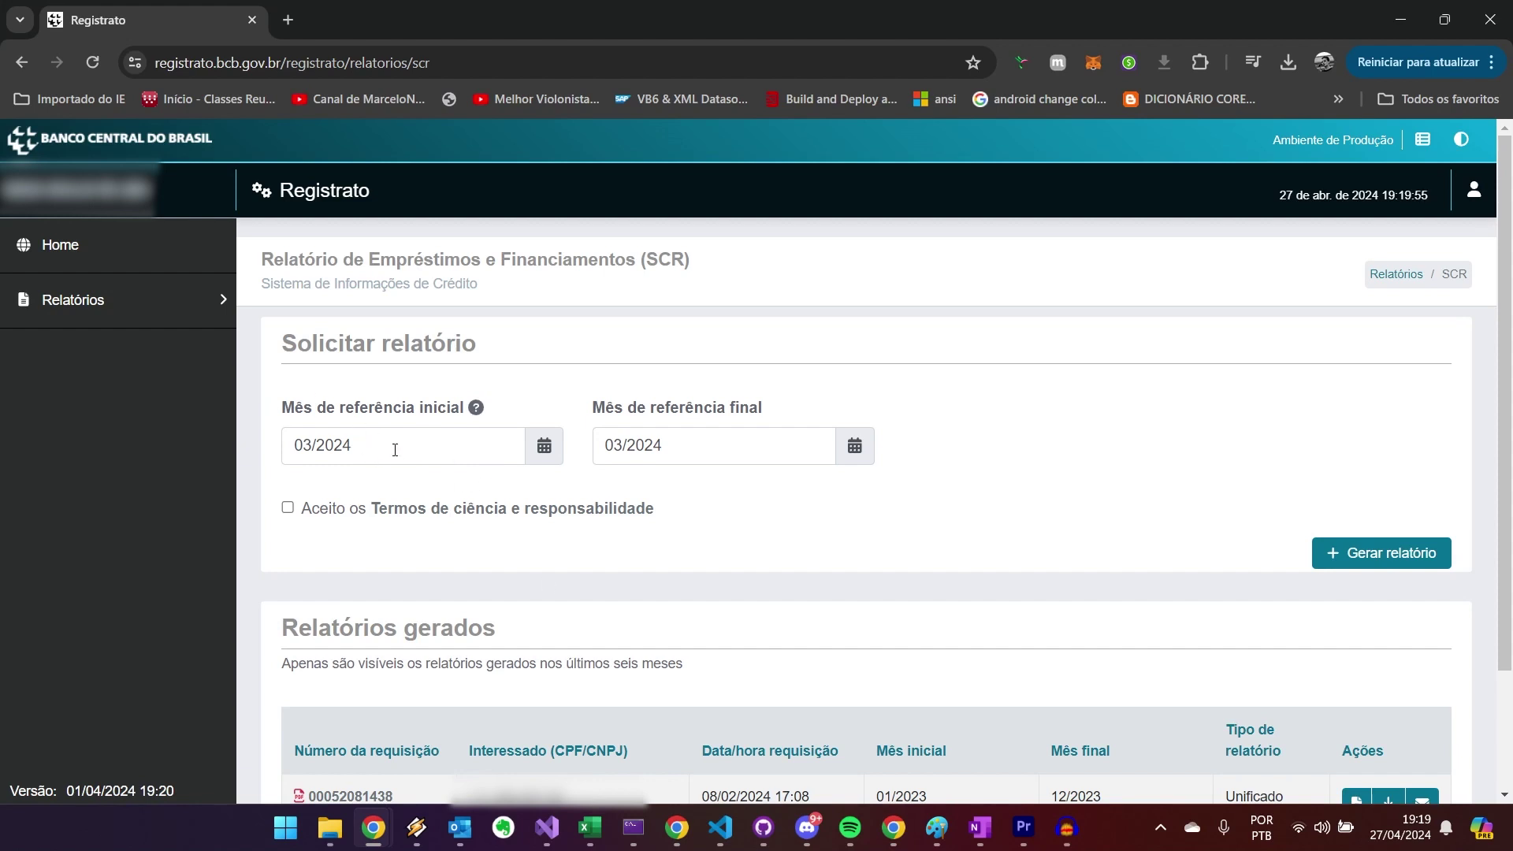
{"action": "left_click_drag", "start_coordinate": [392, 446], "coordinate": [258, 455]}
{"action": "type", "text": "01/2023"}
{"action": "left_click", "coordinate": [287, 508]}
{"action": "left_click", "coordinate": [1047, 540]}
{"action": "left_click", "coordinate": [1411, 556]}
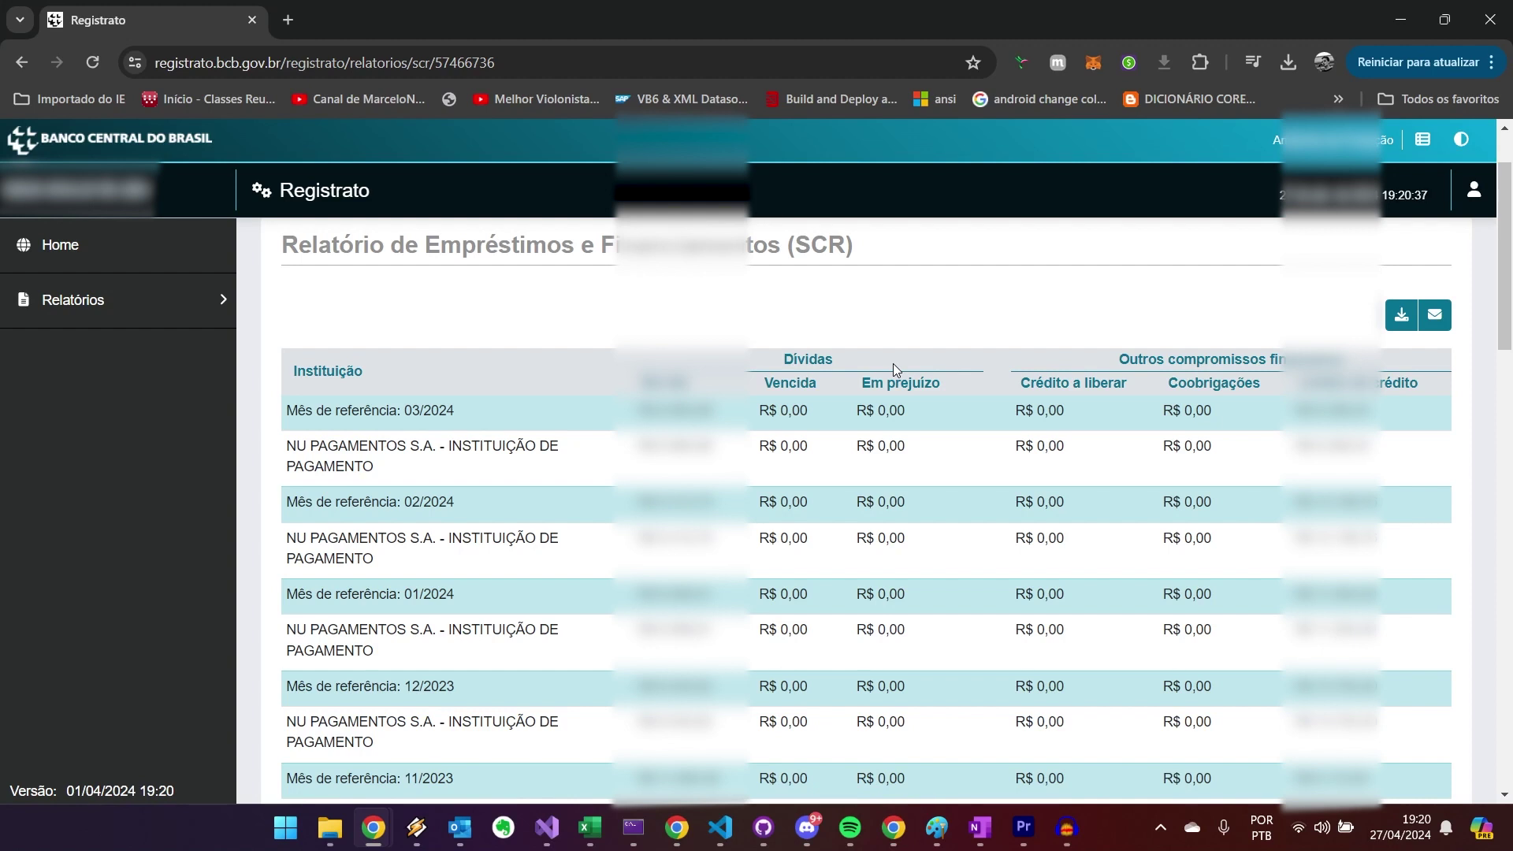
Scroll through every month of the SCR report, all R$ 0,00, then go back.
{"action": "scroll", "coordinate": [892, 362], "scroll_direction": "down", "scroll_amount": 1}
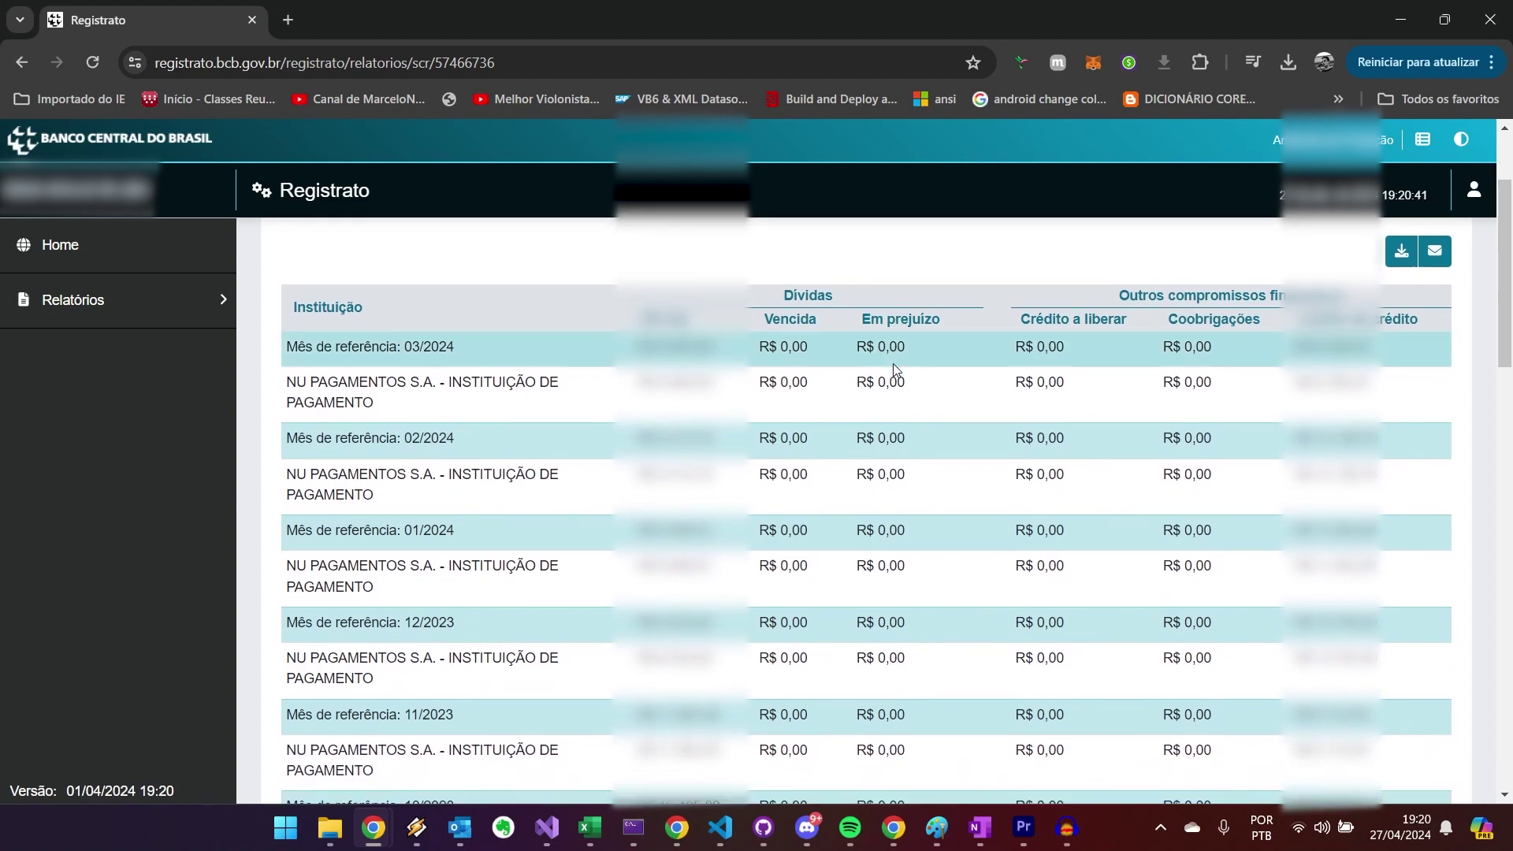
{"action": "scroll", "coordinate": [892, 366], "scroll_direction": "down", "scroll_amount": 6}
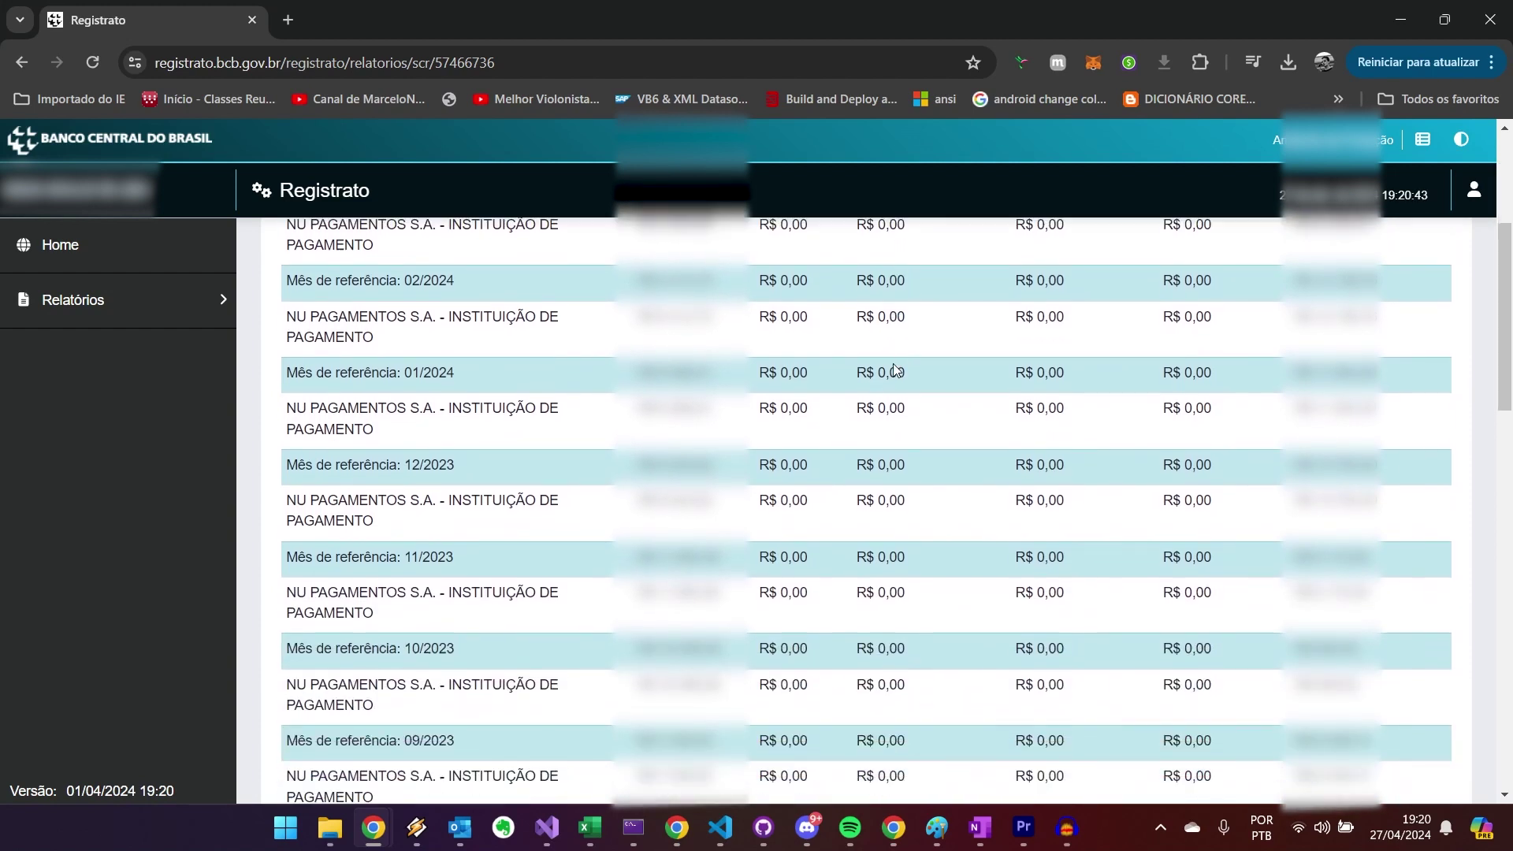
{"action": "scroll", "coordinate": [895, 364], "scroll_direction": "down", "scroll_amount": 1}
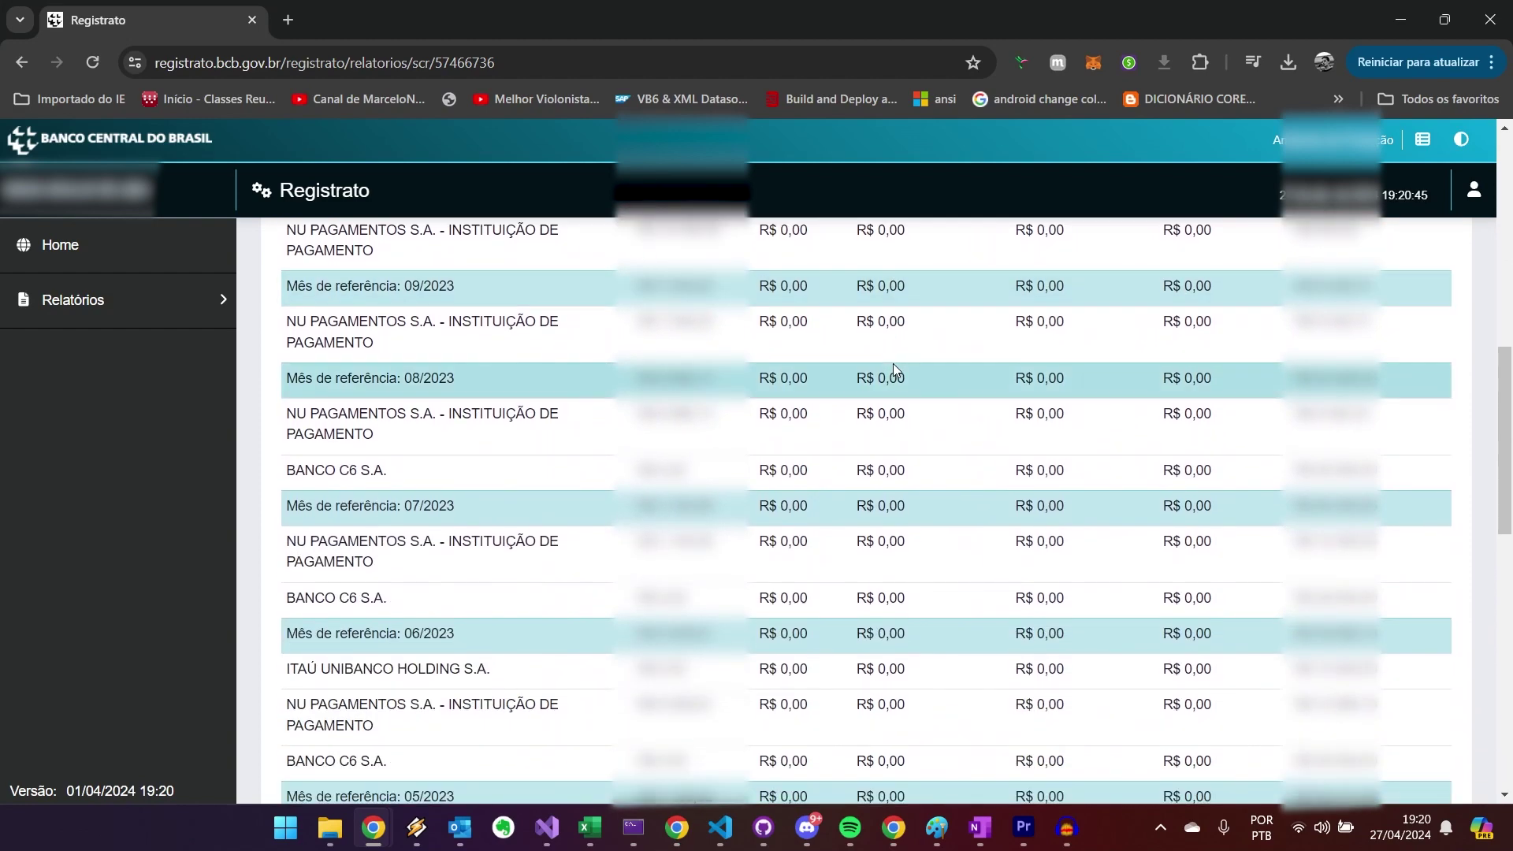
{"action": "scroll", "coordinate": [894, 366], "scroll_direction": "down", "scroll_amount": 3}
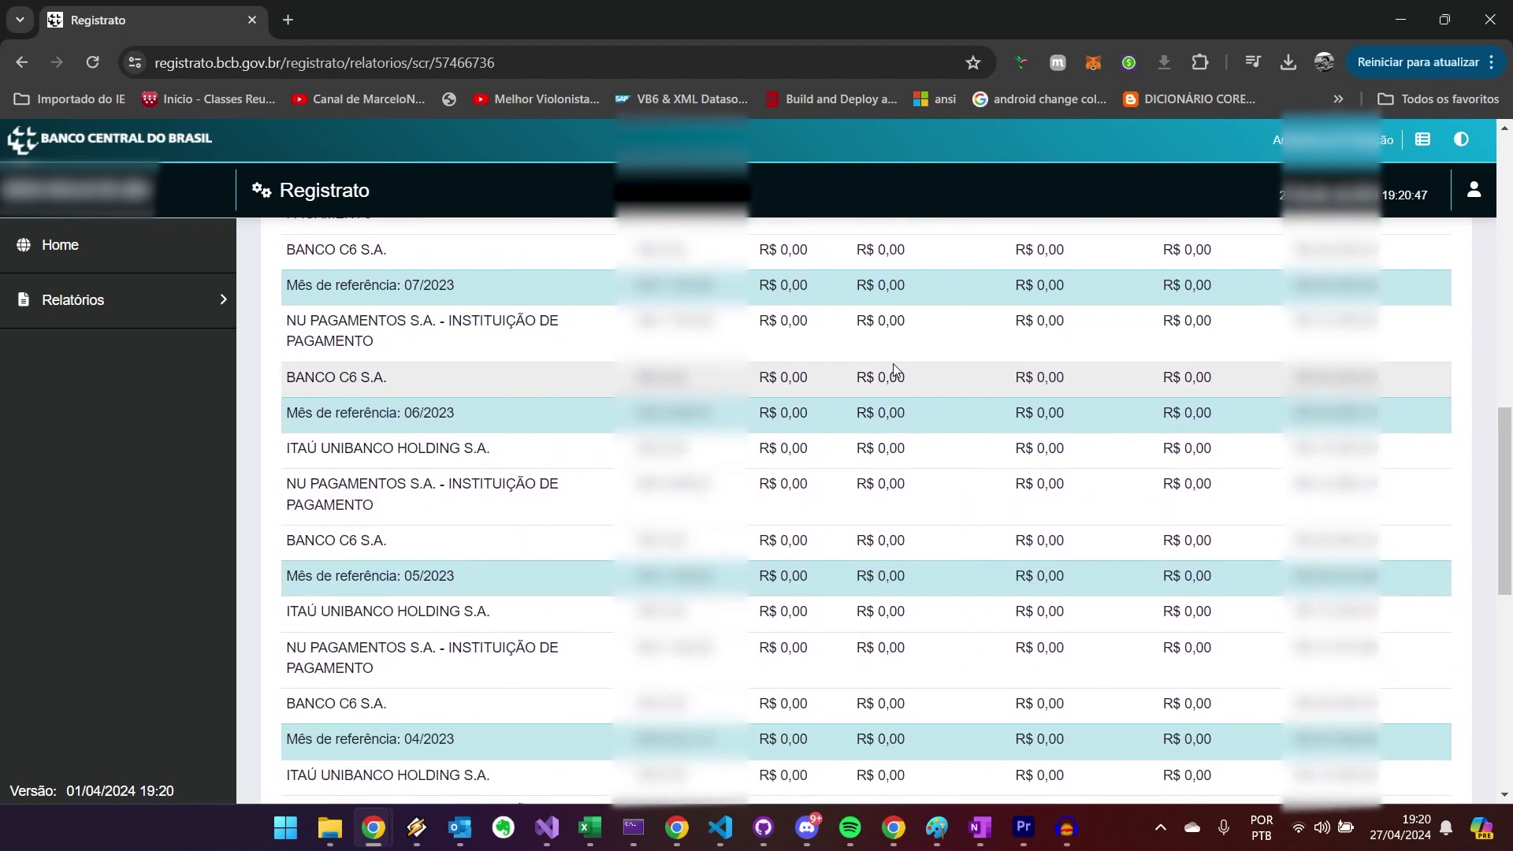
{"action": "scroll", "coordinate": [895, 364], "scroll_direction": "down", "scroll_amount": 2}
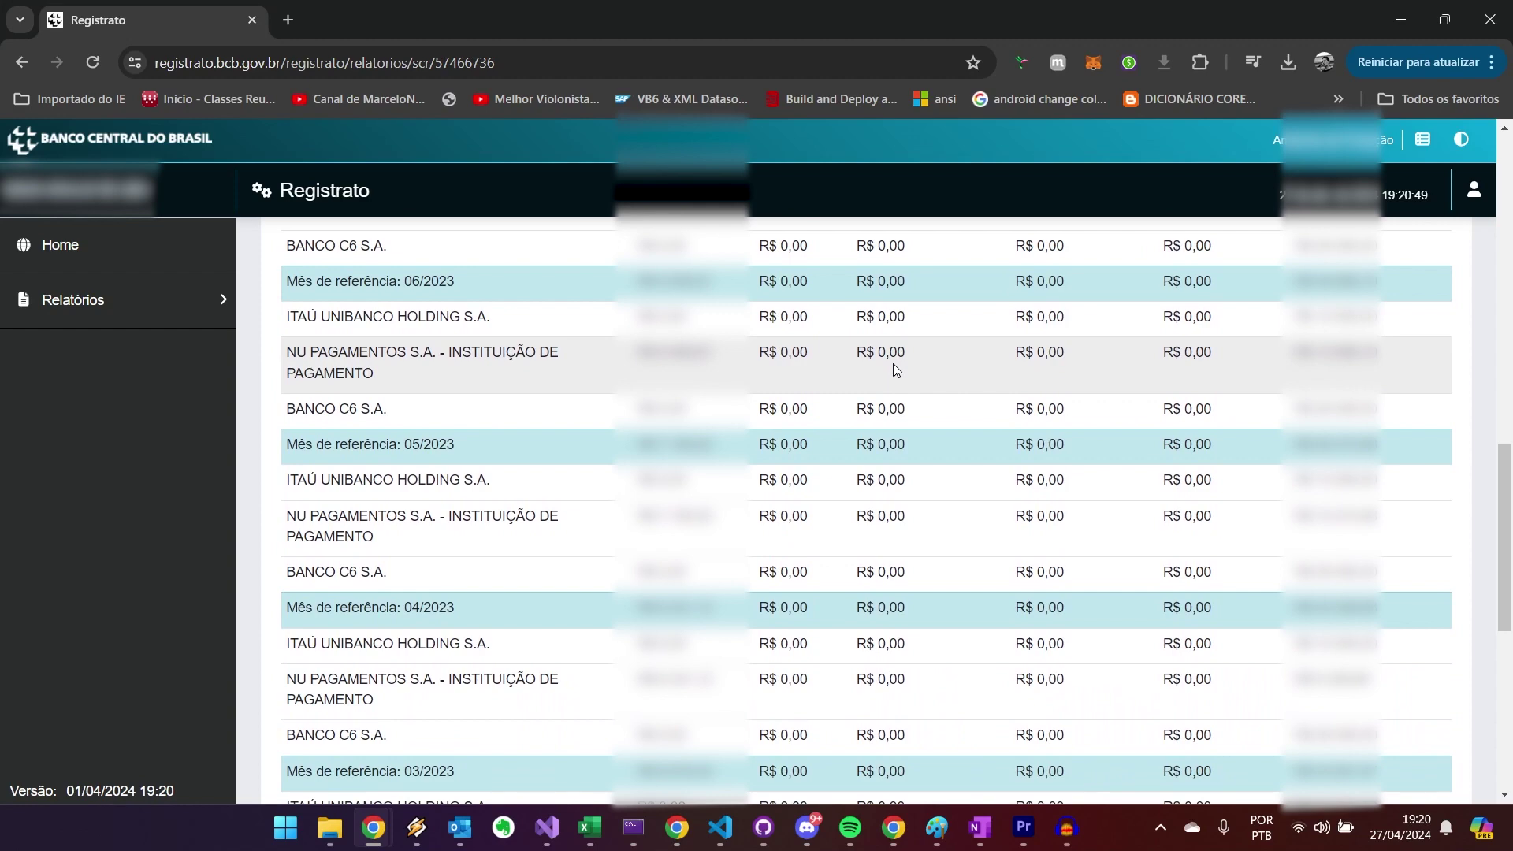
{"action": "scroll", "coordinate": [896, 369], "scroll_direction": "down", "scroll_amount": 4}
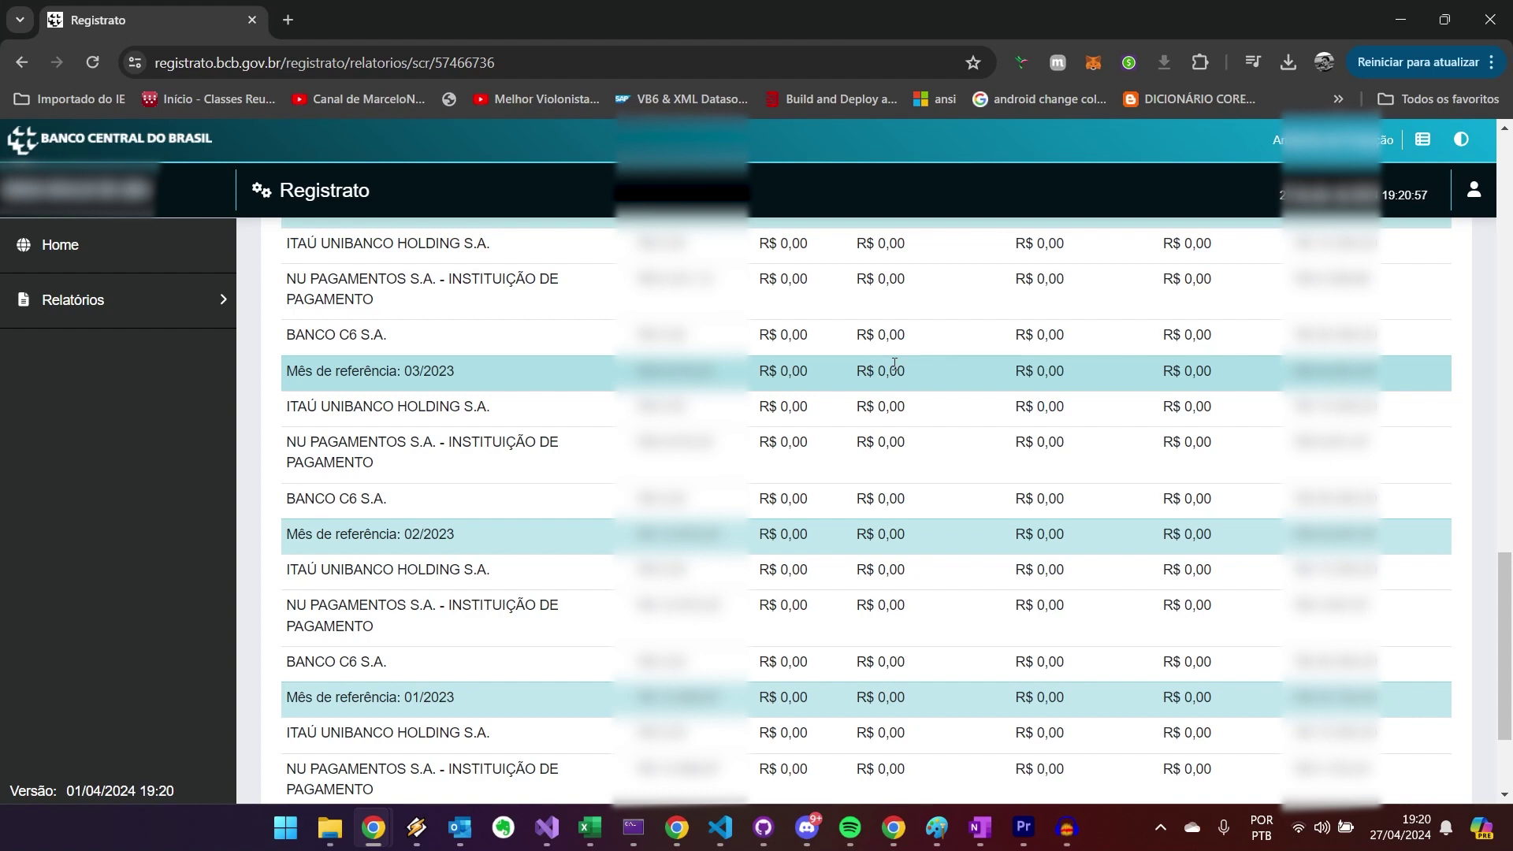
{"action": "scroll", "coordinate": [895, 366], "scroll_direction": "down", "scroll_amount": 2}
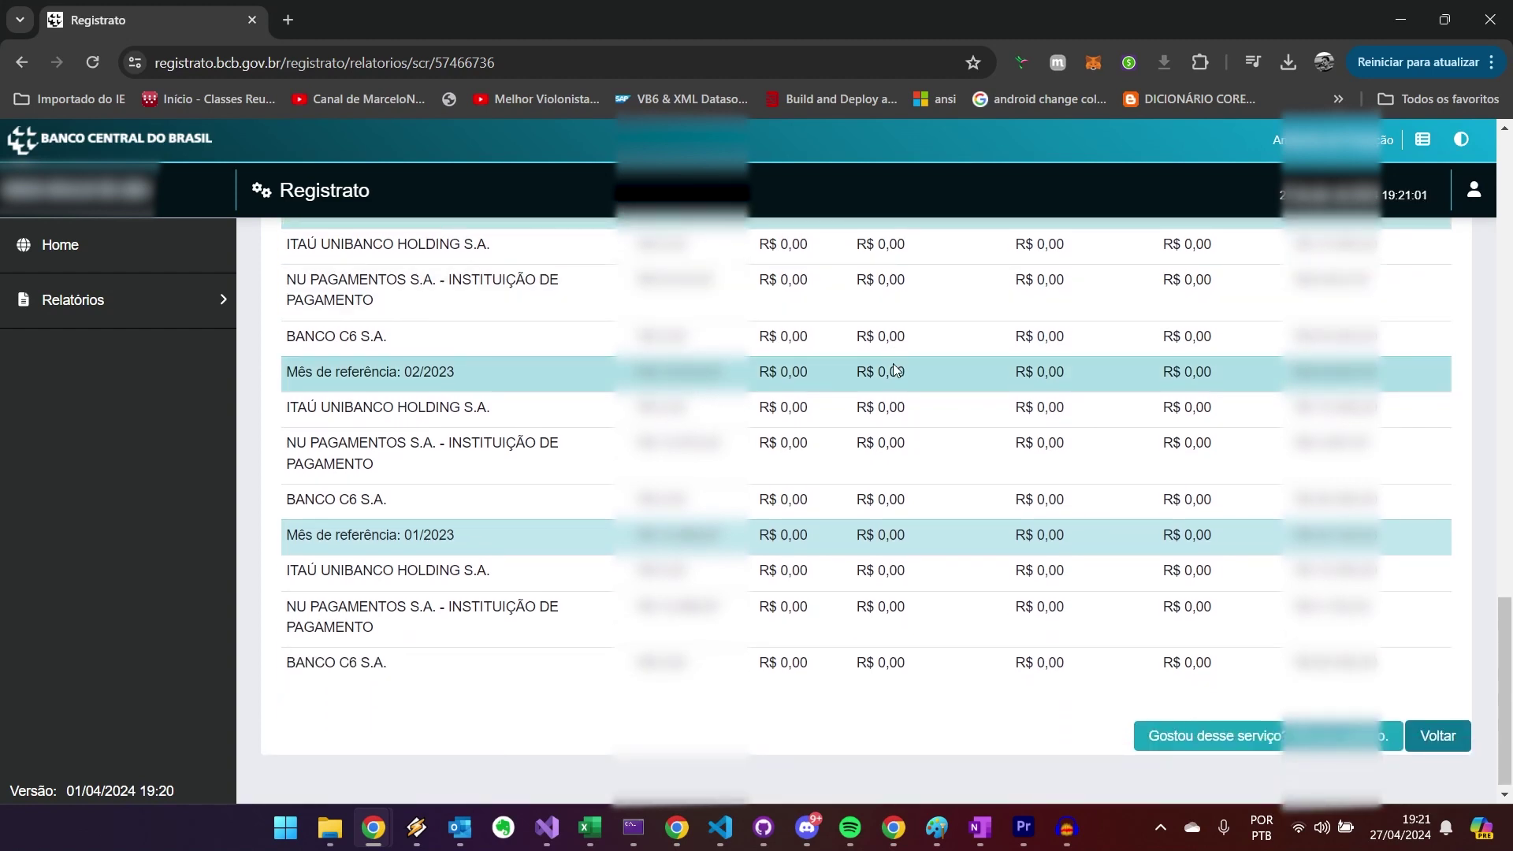
{"action": "scroll", "coordinate": [894, 368], "scroll_direction": "up", "scroll_amount": 15}
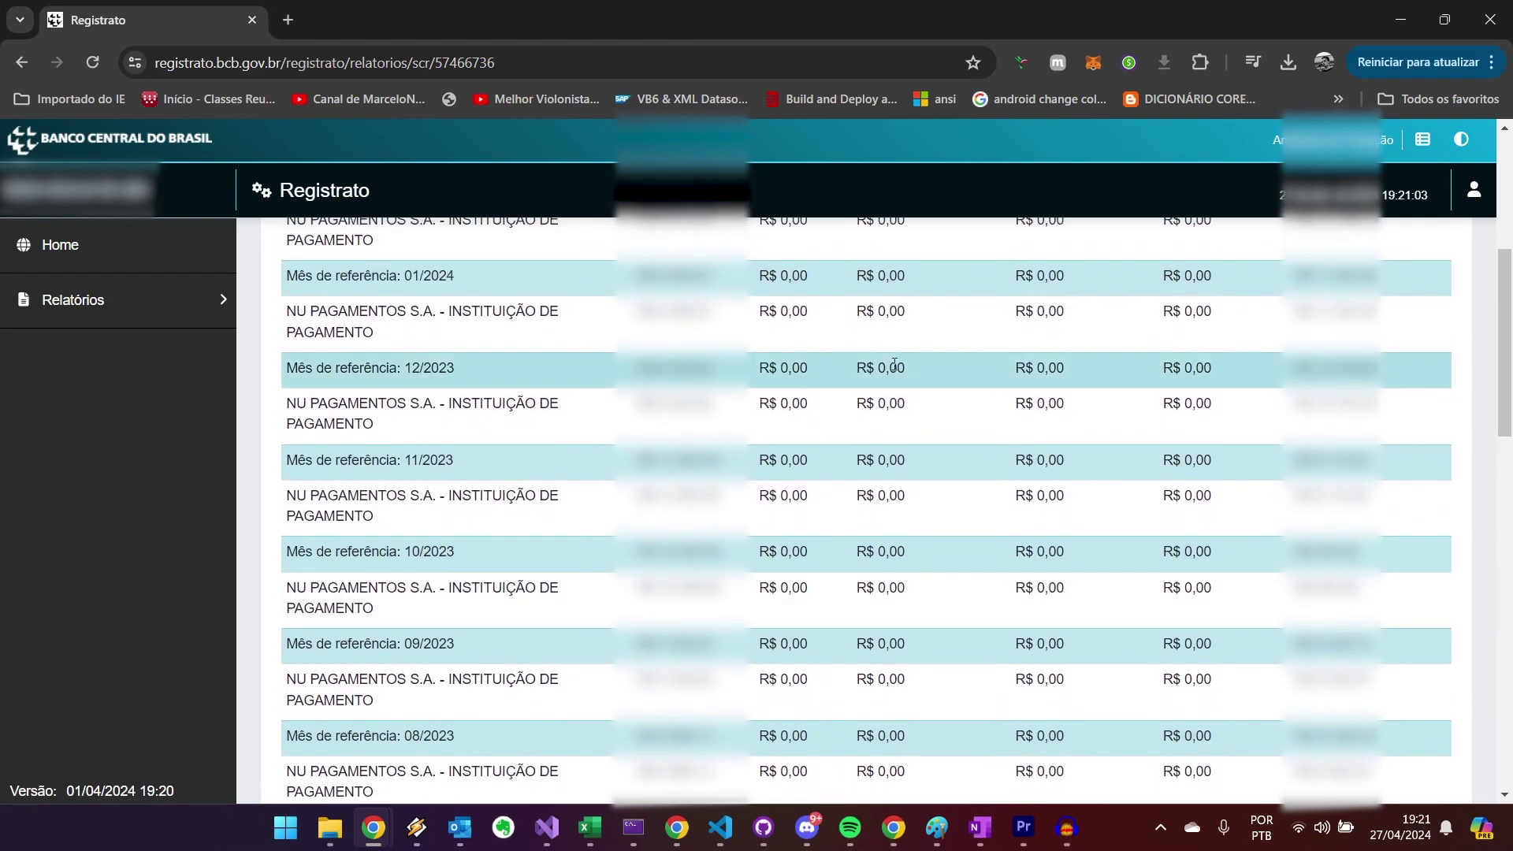
{"action": "scroll", "coordinate": [894, 364], "scroll_direction": "up", "scroll_amount": 4}
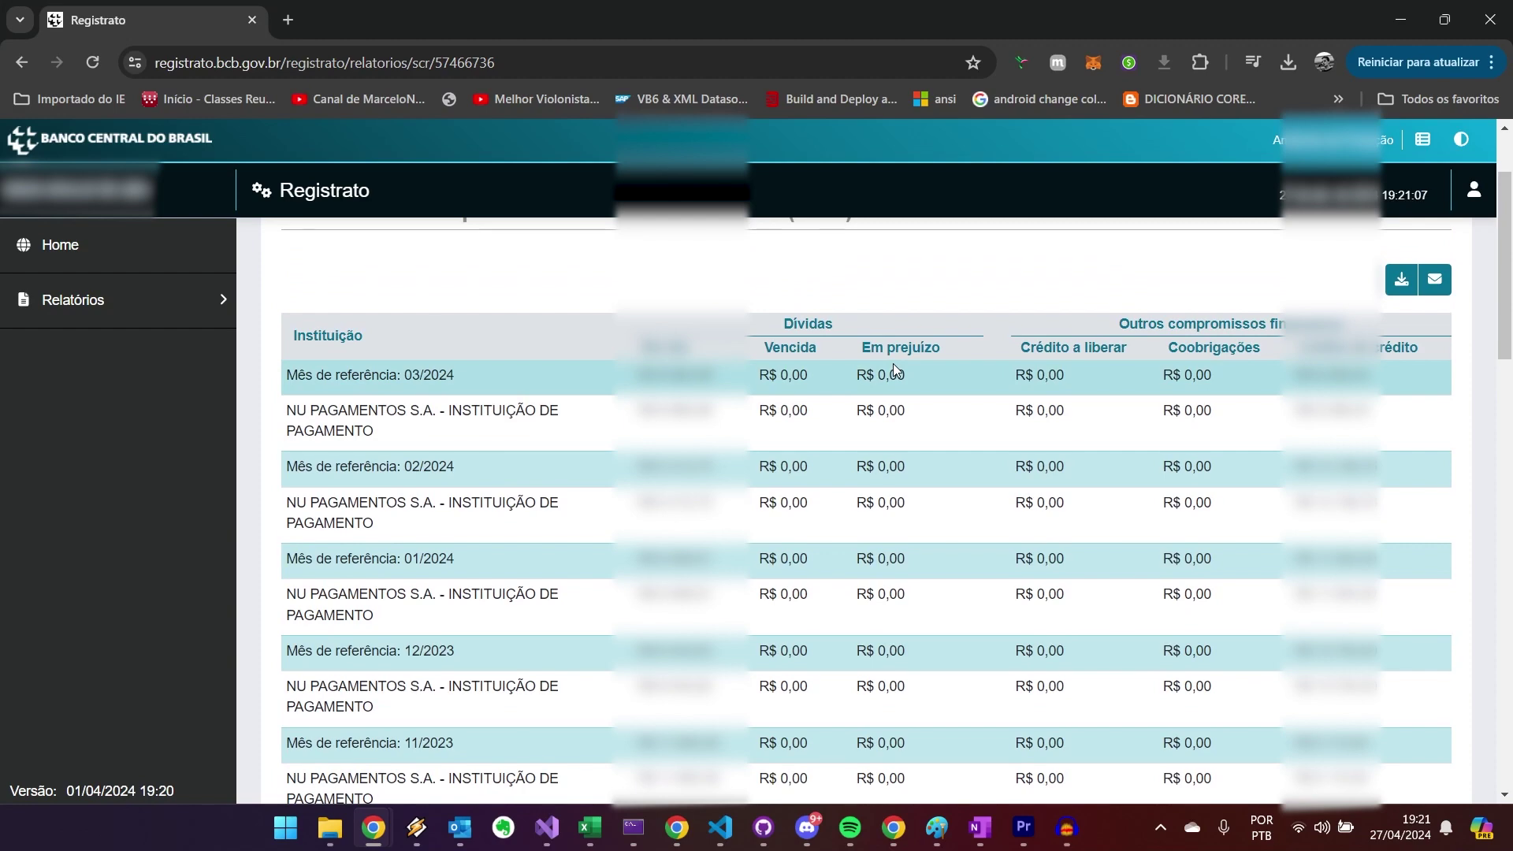
{"action": "scroll", "coordinate": [894, 366], "scroll_direction": "down", "scroll_amount": 2}
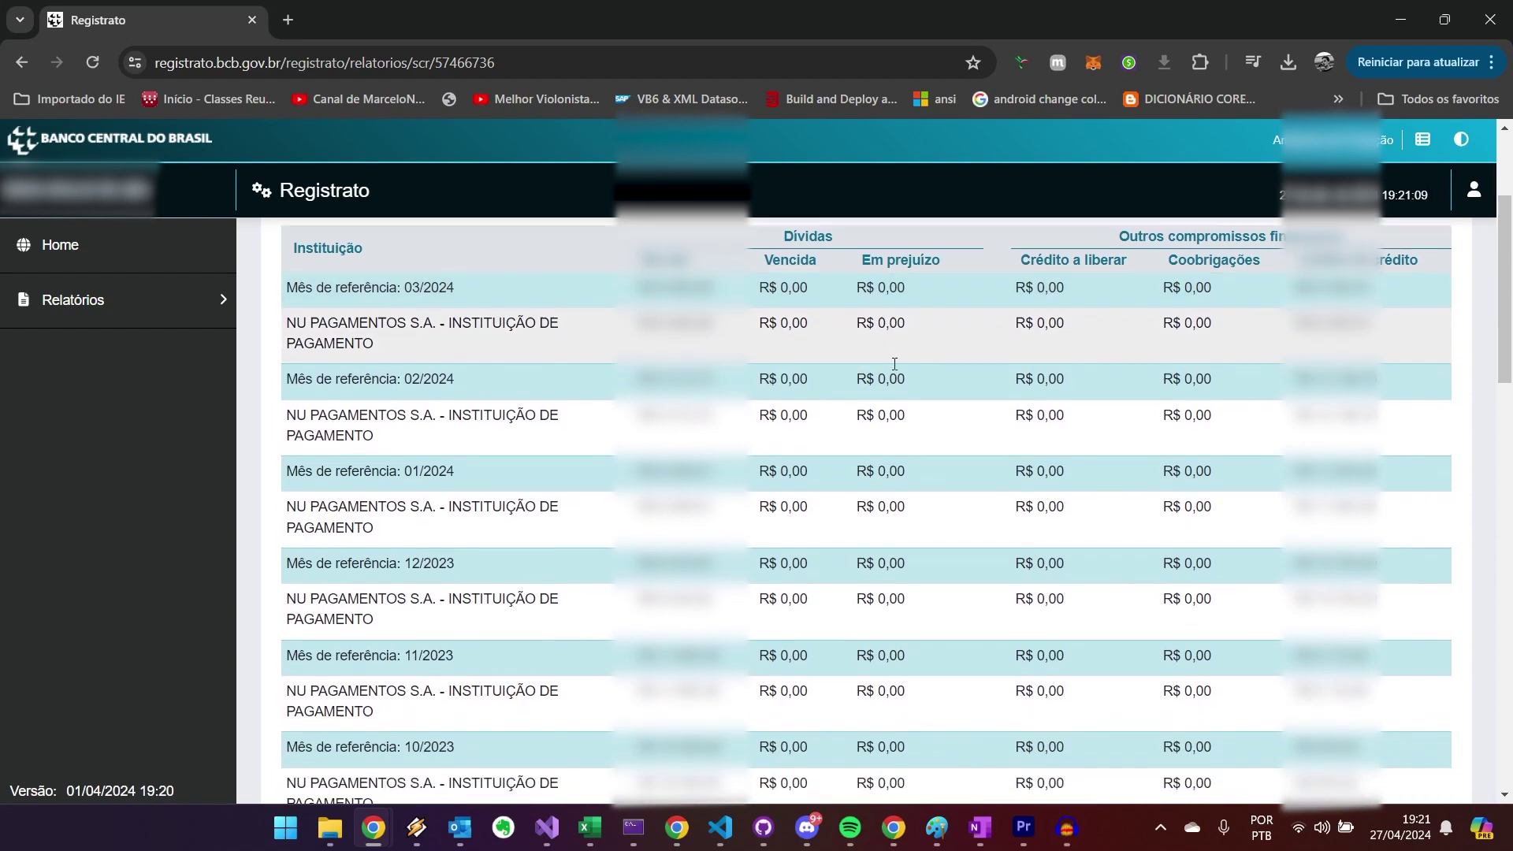
{"action": "scroll", "coordinate": [894, 364], "scroll_direction": "down", "scroll_amount": 6}
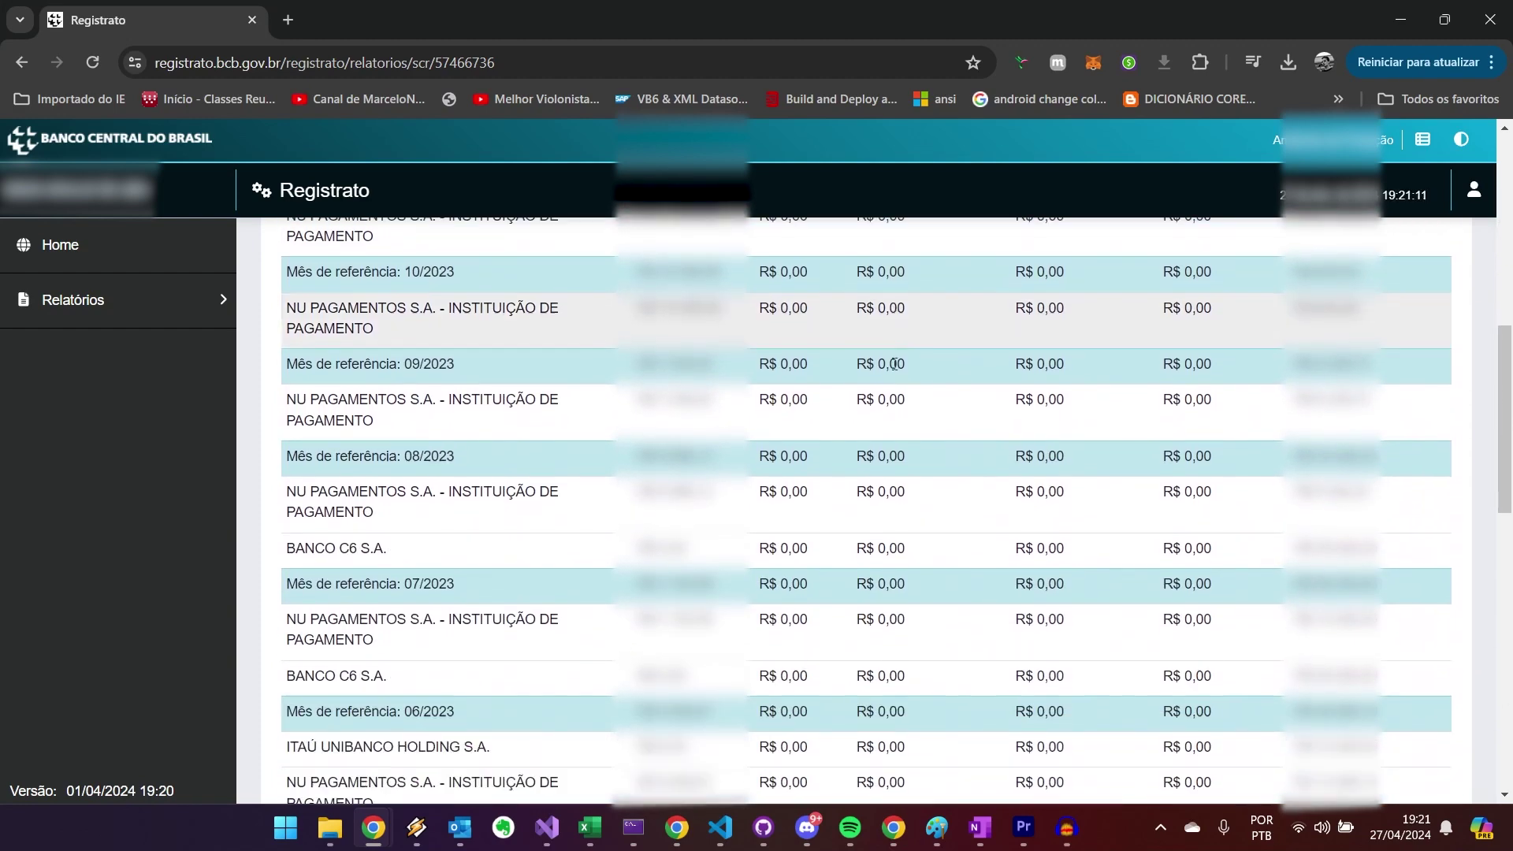
{"action": "scroll", "coordinate": [895, 364], "scroll_direction": "up", "scroll_amount": 9}
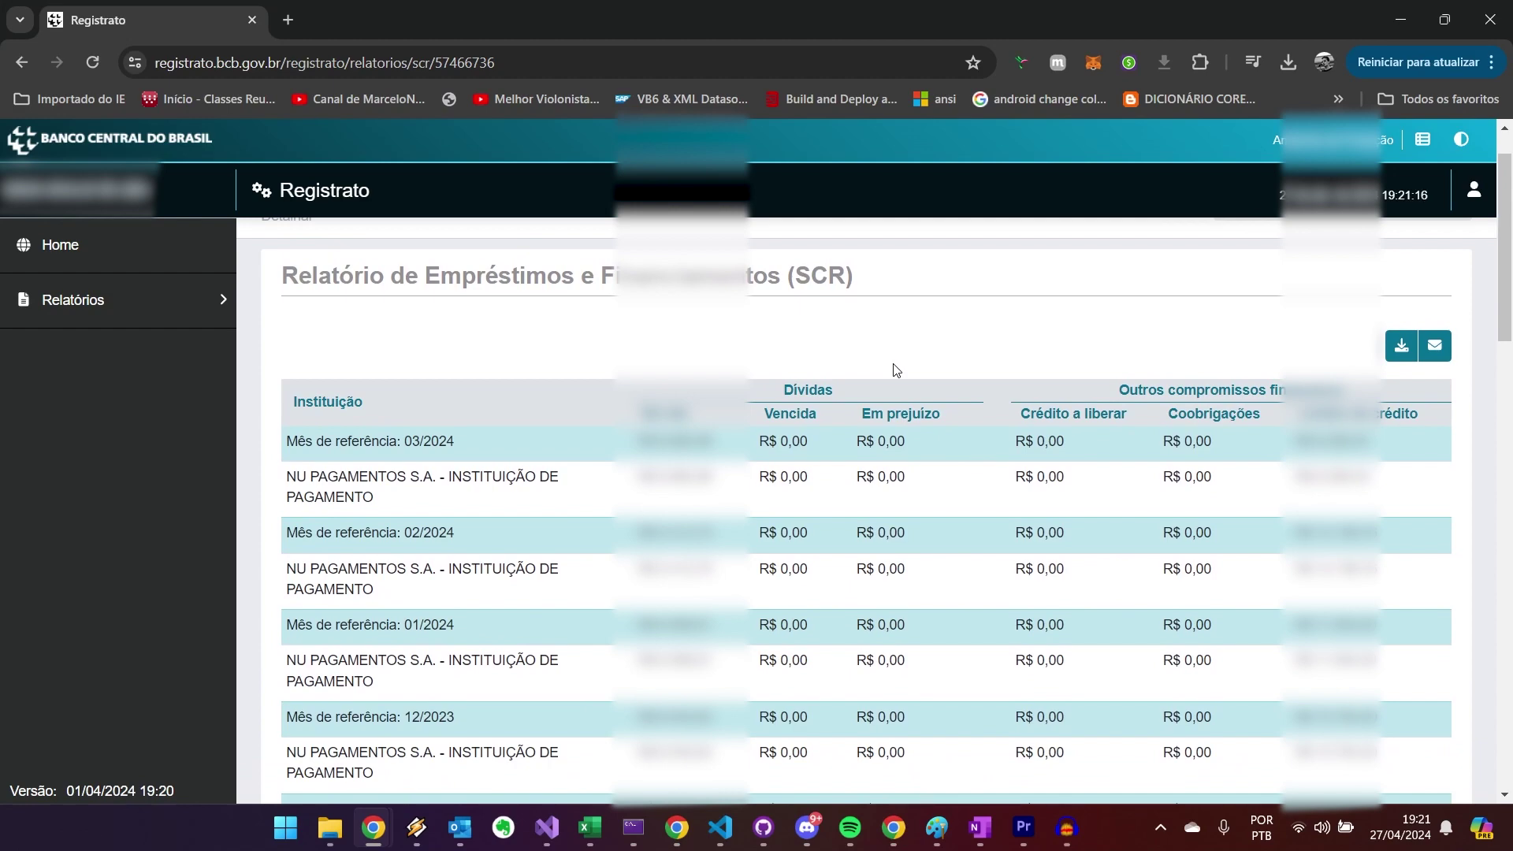
{"action": "scroll", "coordinate": [894, 370], "scroll_direction": "down", "scroll_amount": 18}
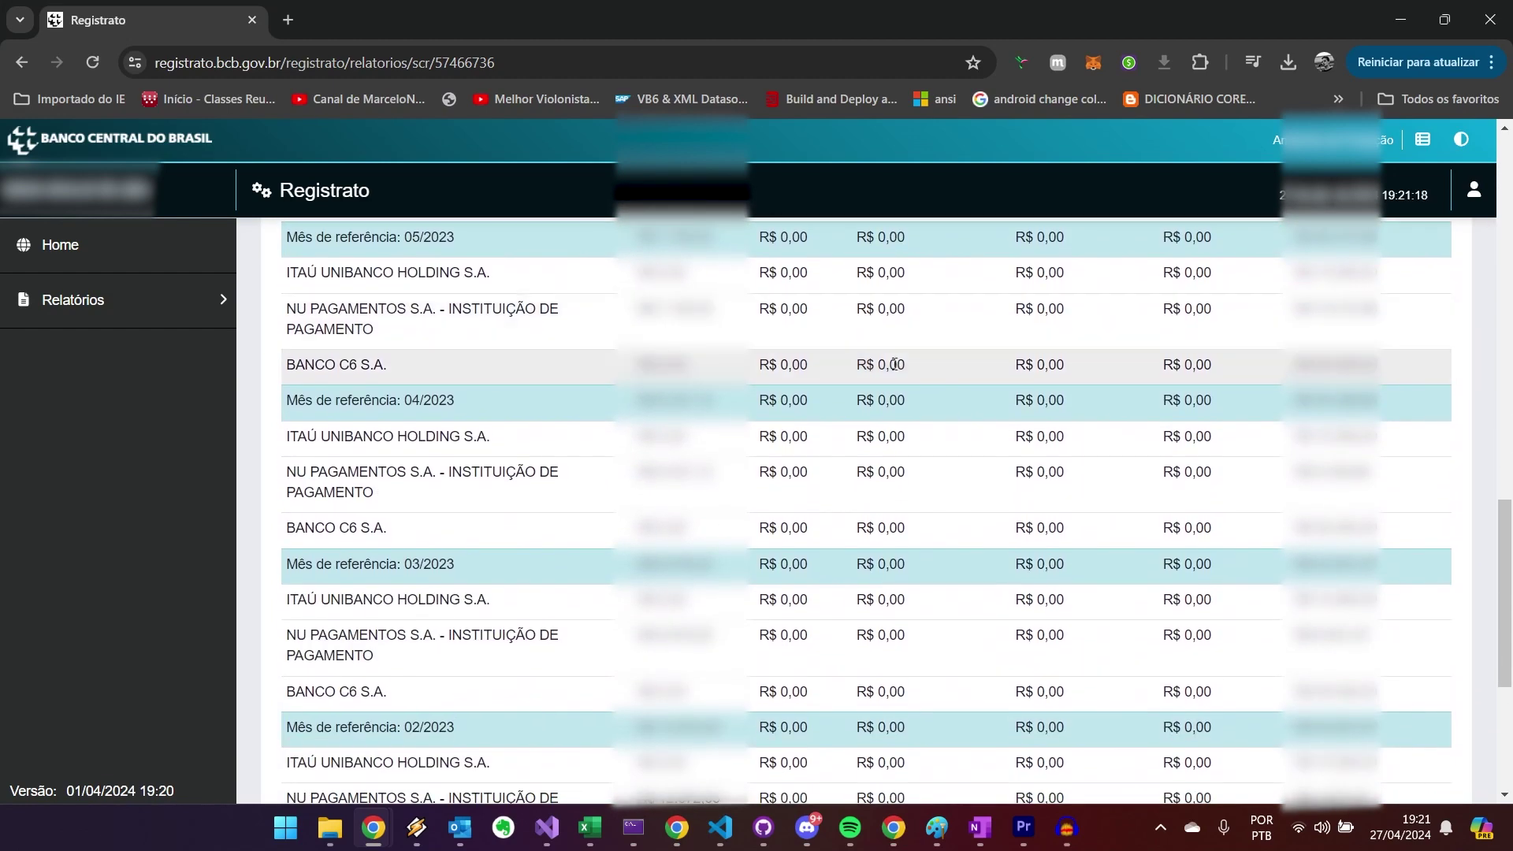
{"action": "scroll", "coordinate": [894, 364], "scroll_direction": "down", "scroll_amount": 4}
{"action": "scroll", "coordinate": [895, 367], "scroll_direction": "up", "scroll_amount": 13}
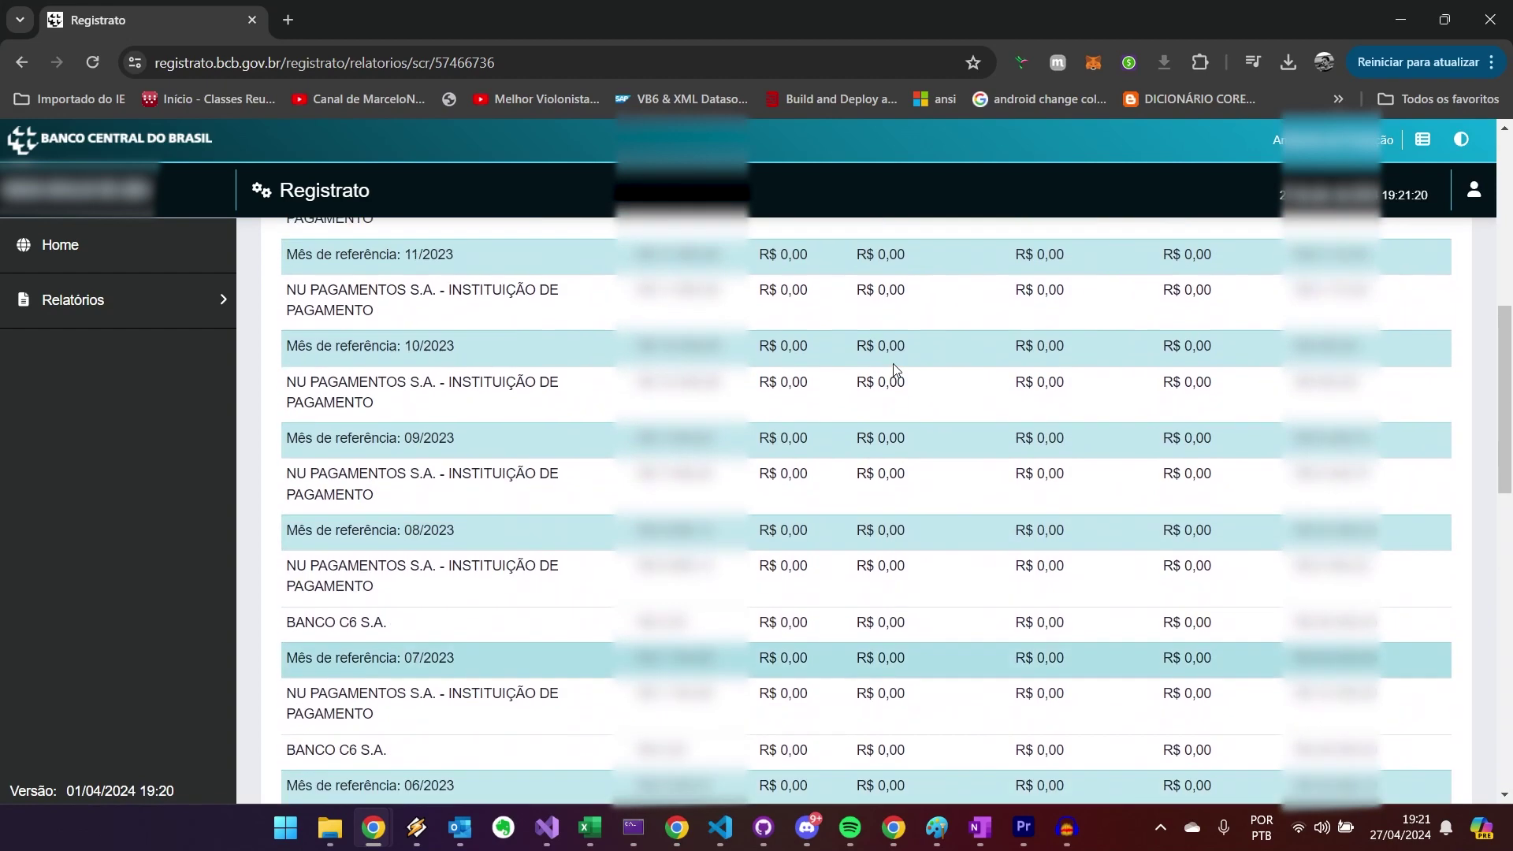
{"action": "scroll", "coordinate": [896, 369], "scroll_direction": "up", "scroll_amount": 8}
{"action": "scroll", "coordinate": [896, 369], "scroll_direction": "down", "scroll_amount": 3}
{"action": "scroll", "coordinate": [896, 369], "scroll_direction": "down", "scroll_amount": 1}
{"action": "scroll", "coordinate": [895, 364], "scroll_direction": "up", "scroll_amount": 2}
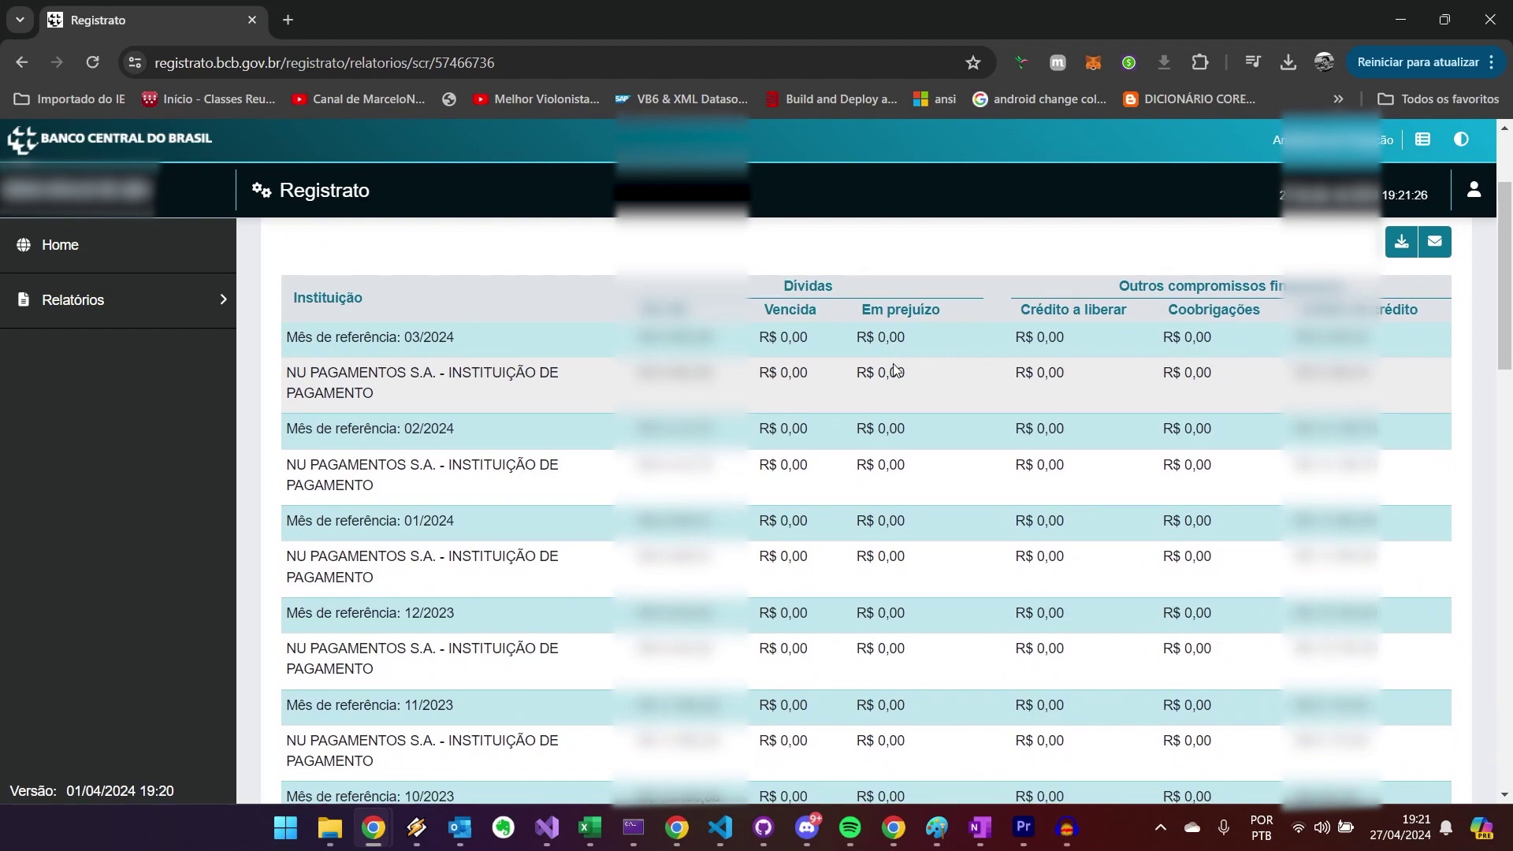
{"action": "scroll", "coordinate": [896, 368], "scroll_direction": "down", "scroll_amount": 11}
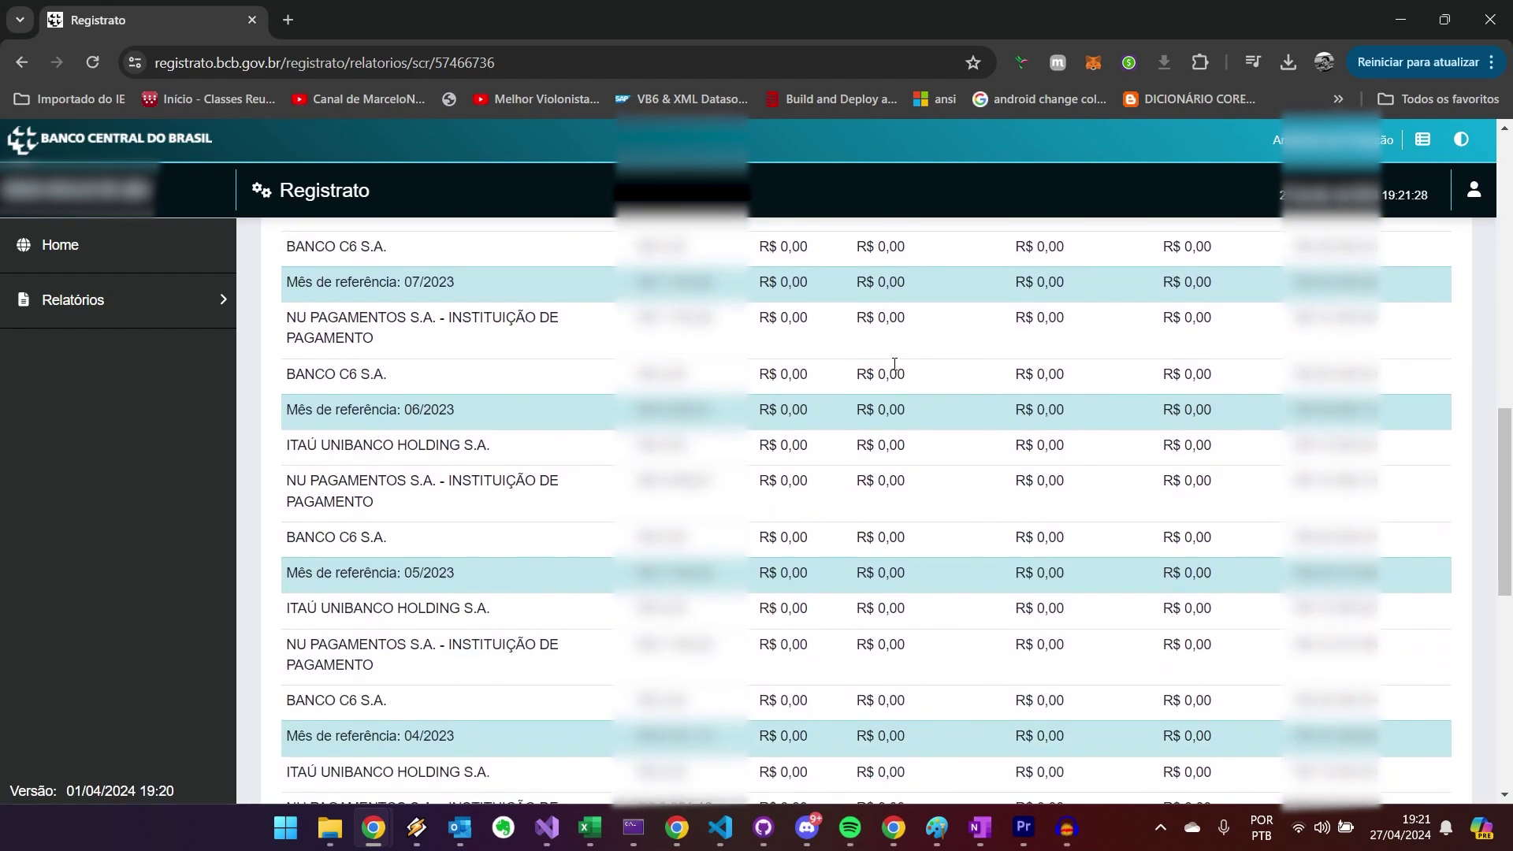
{"action": "scroll", "coordinate": [894, 364], "scroll_direction": "down", "scroll_amount": 9}
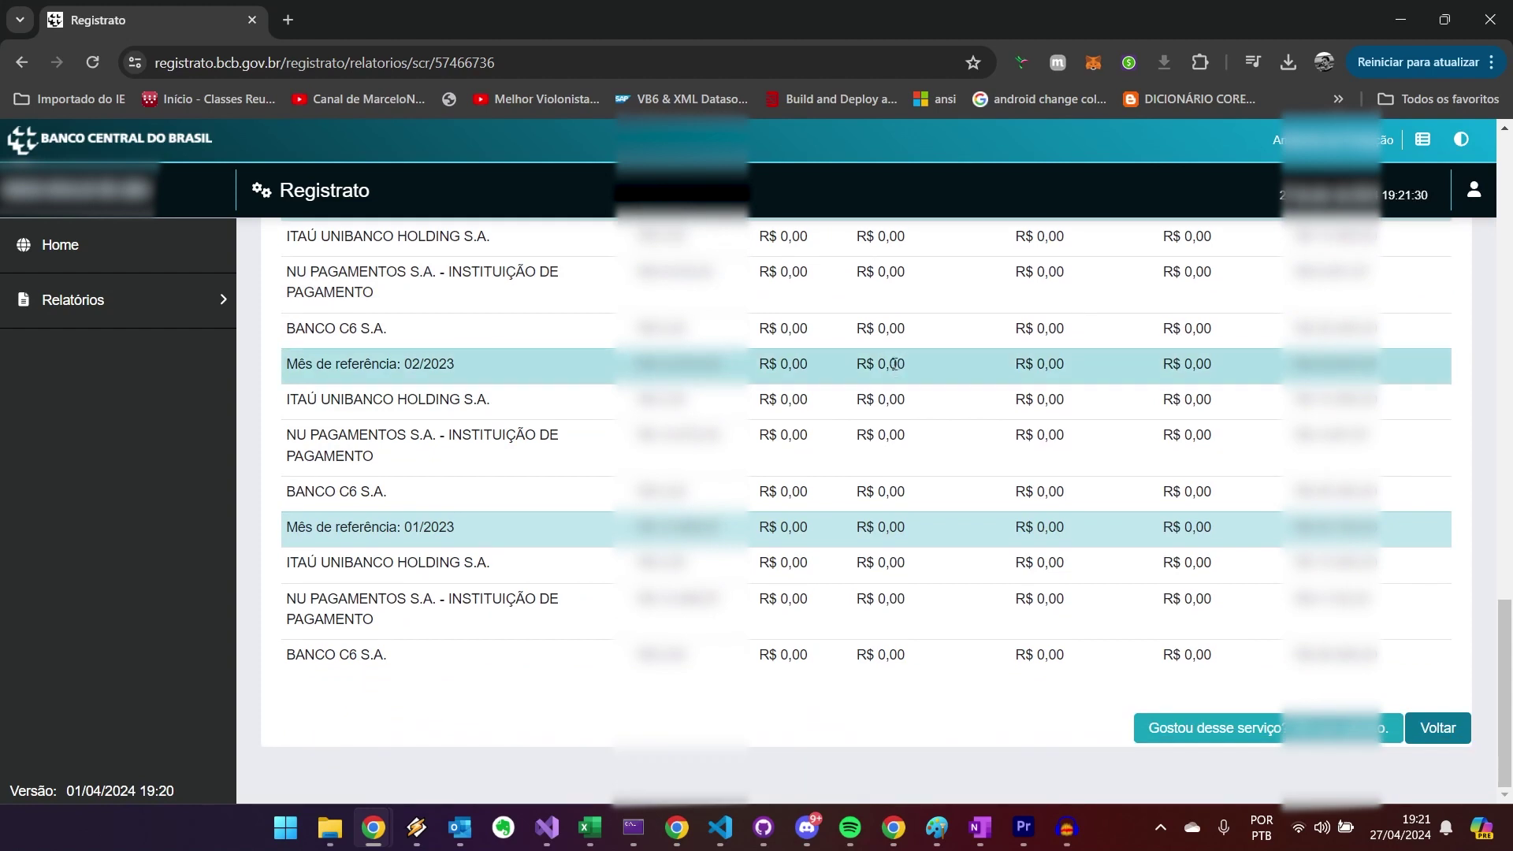
{"action": "key", "text": "alt+Left"}
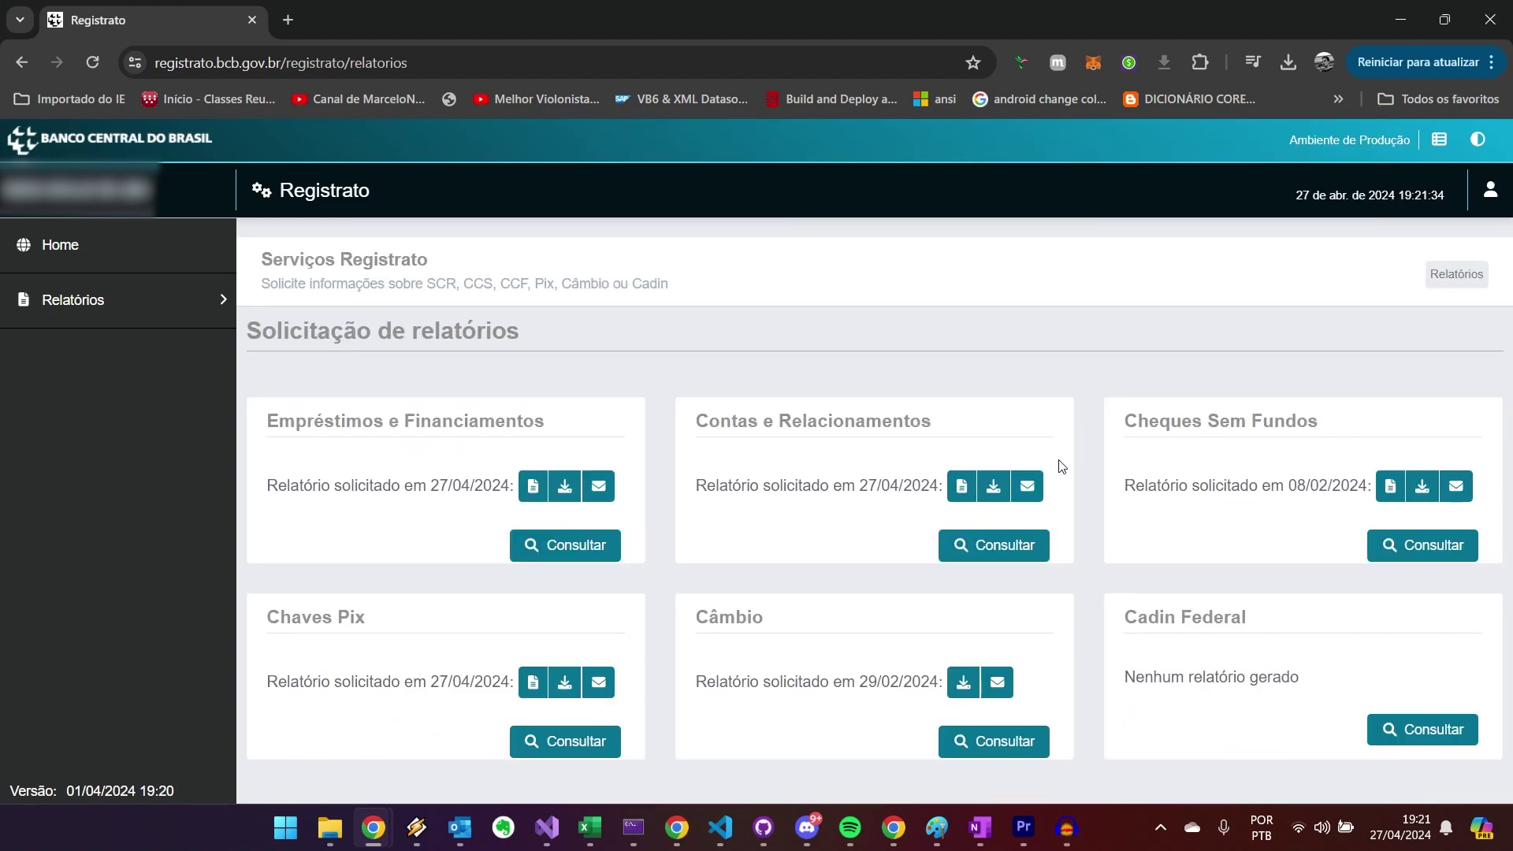
Choose Consultar on the Câmbio card.
{"action": "left_click", "coordinate": [1021, 744]}
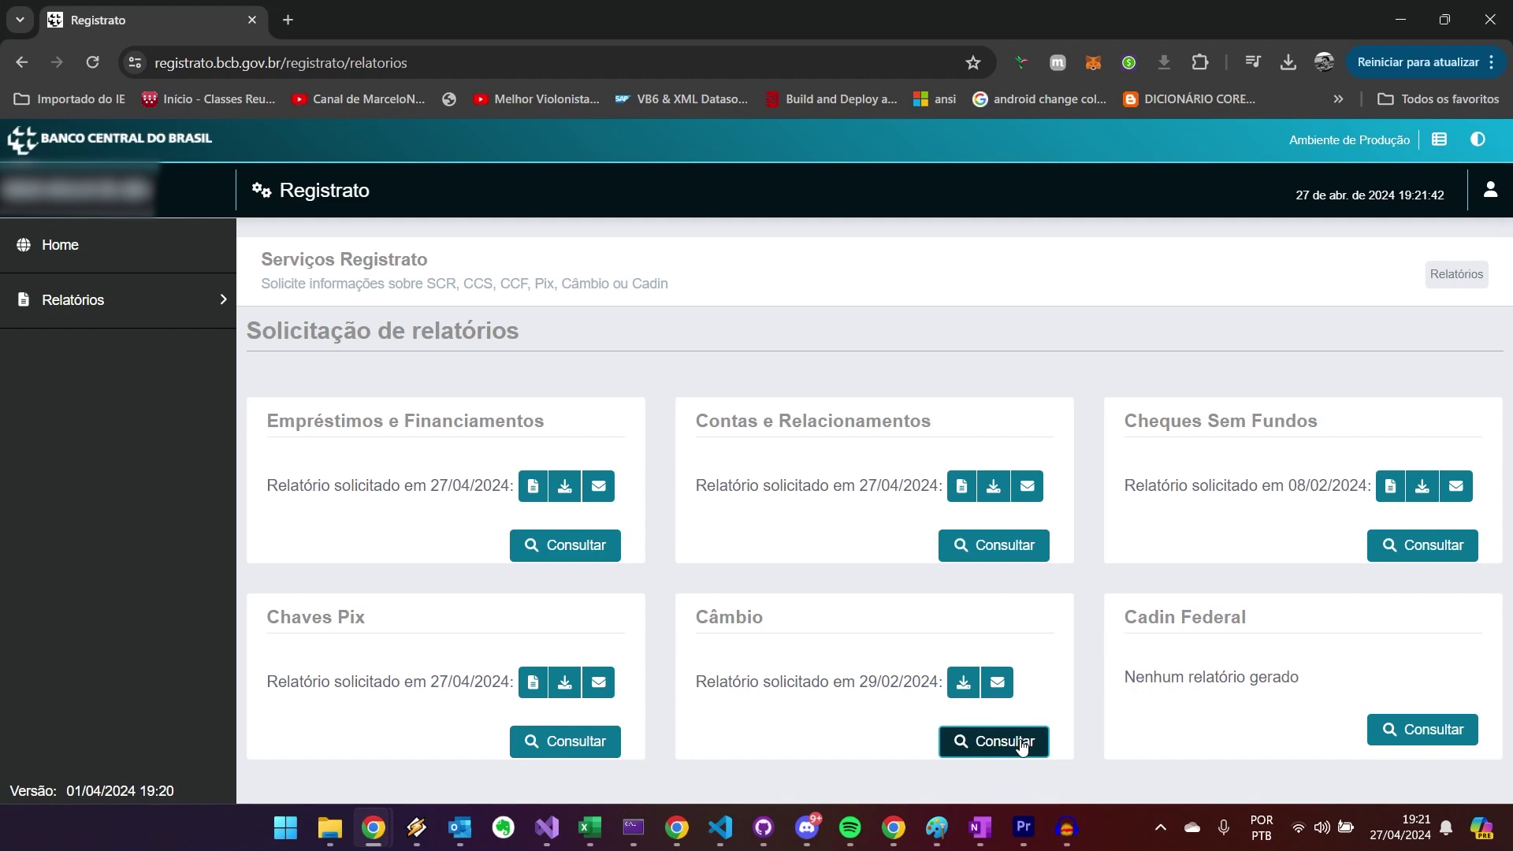
{"action": "left_click", "coordinate": [1022, 744]}
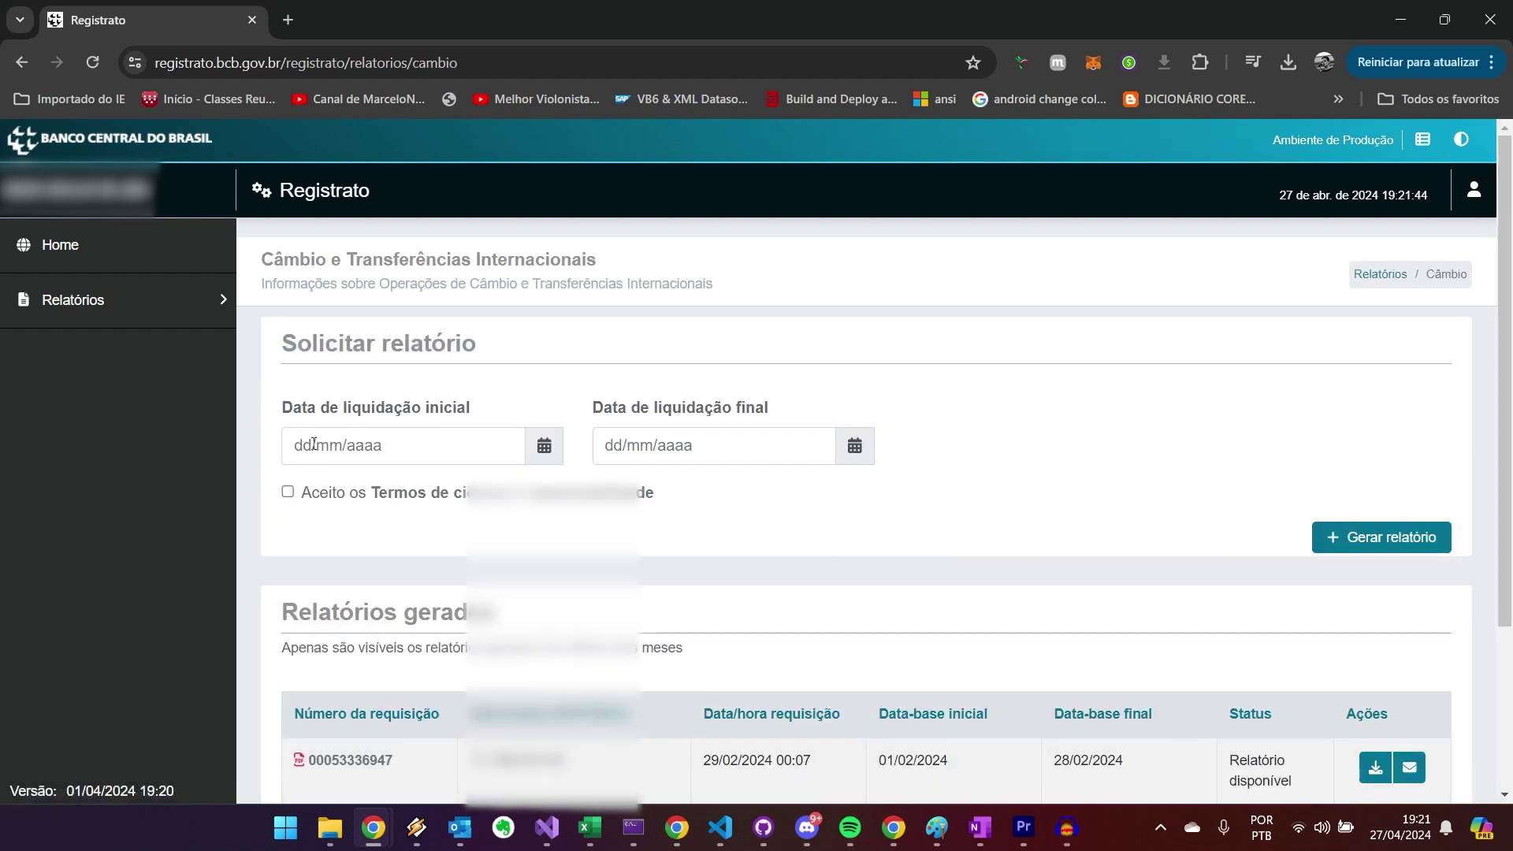
Request a Câmbio report for settlements 01/01/2023 to 31/12/2023, accepting the terms.
{"action": "left_click", "coordinate": [366, 446]}
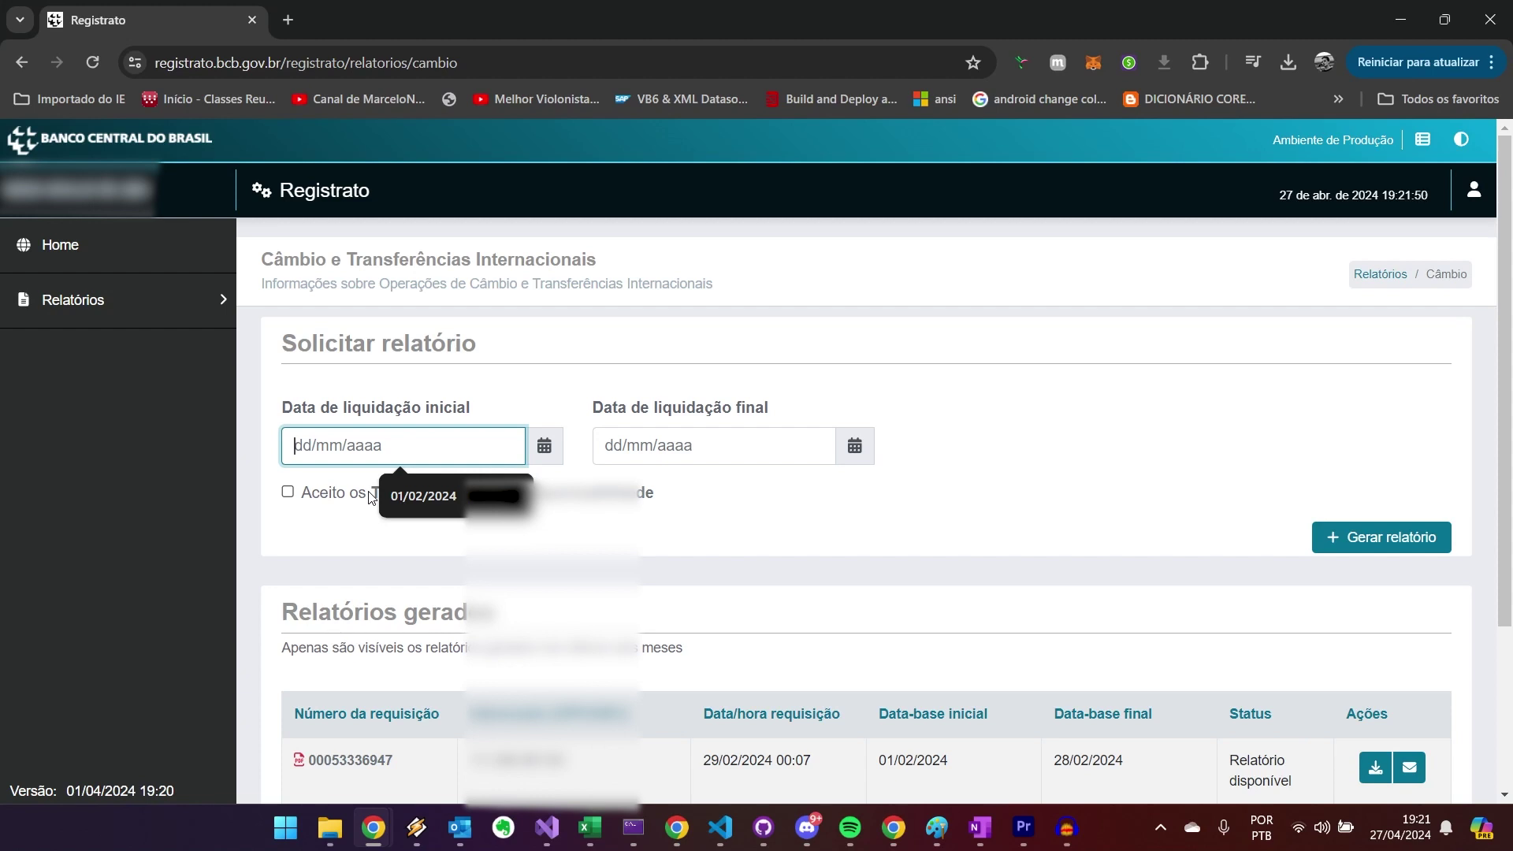
{"action": "type", "text": "01"}
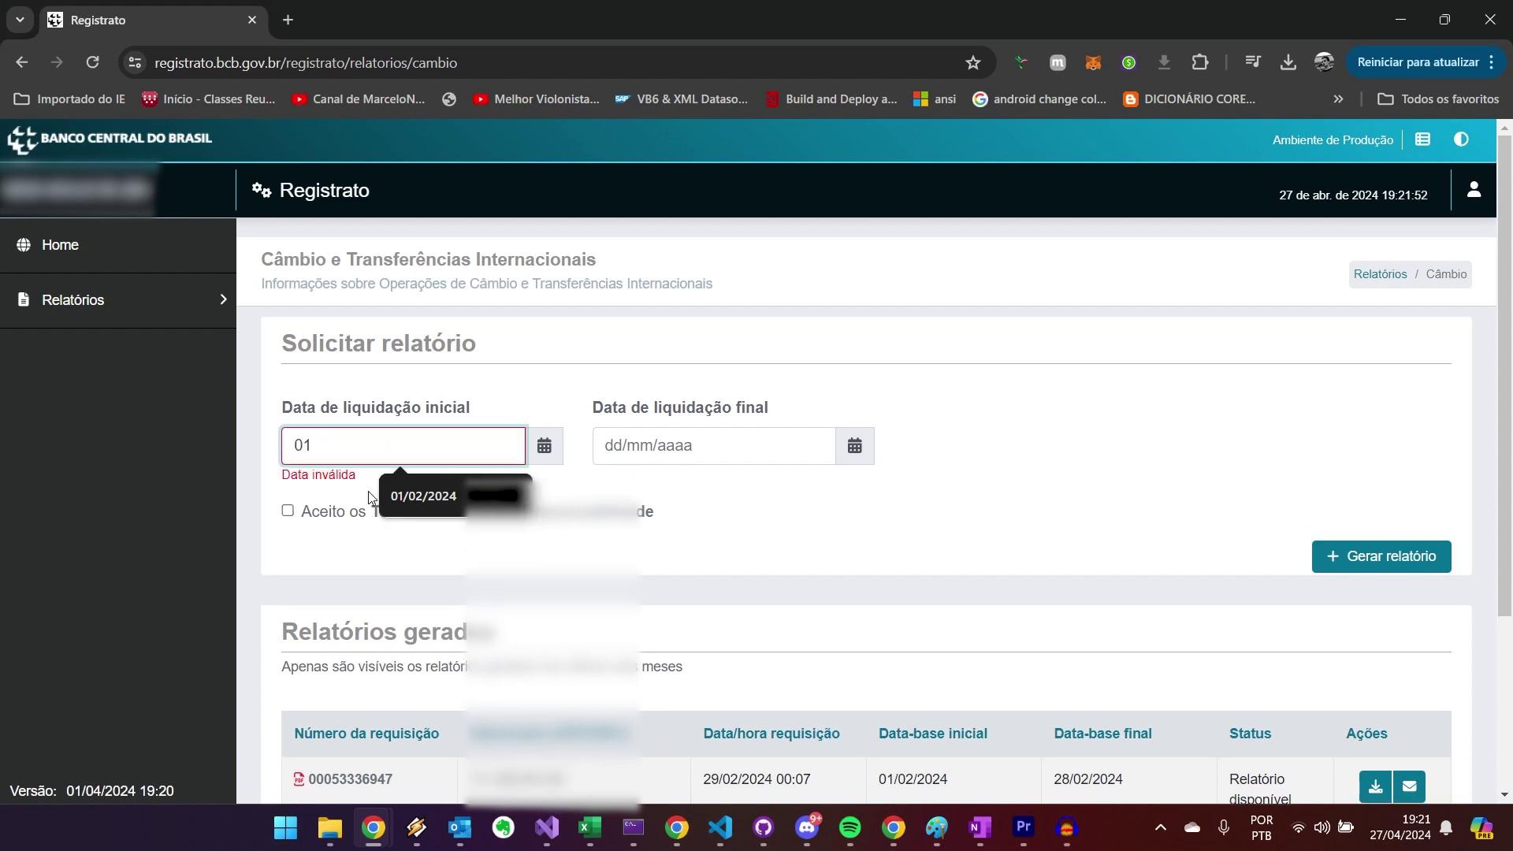
{"action": "type", "text": "/01/2023"}
{"action": "key", "text": "Tab"}
{"action": "type", "text": "31"}
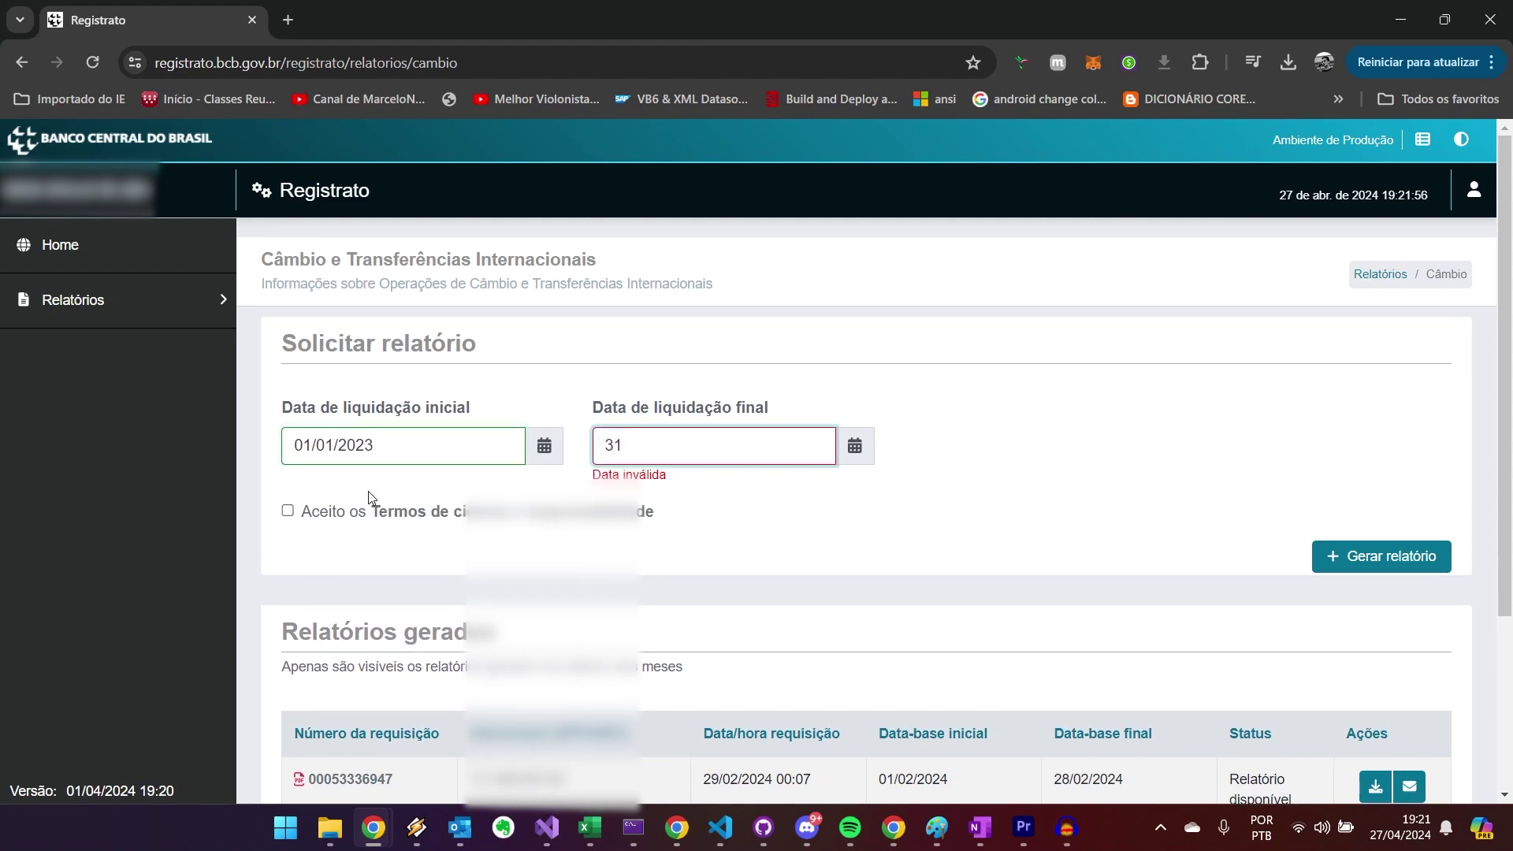
{"action": "type", "text": "/12/2023"}
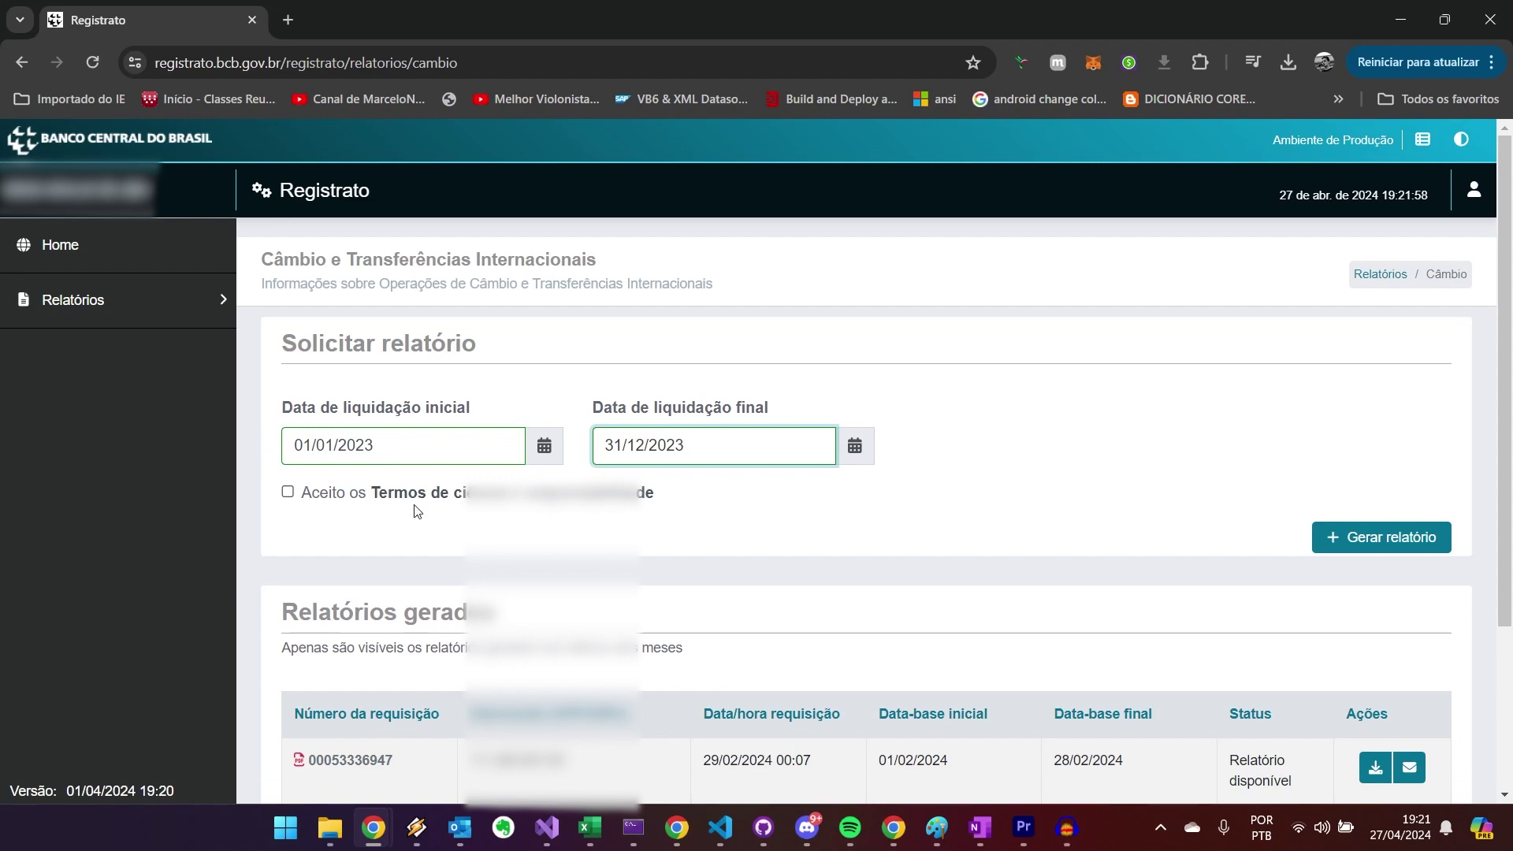
{"action": "left_click", "coordinate": [1334, 544]}
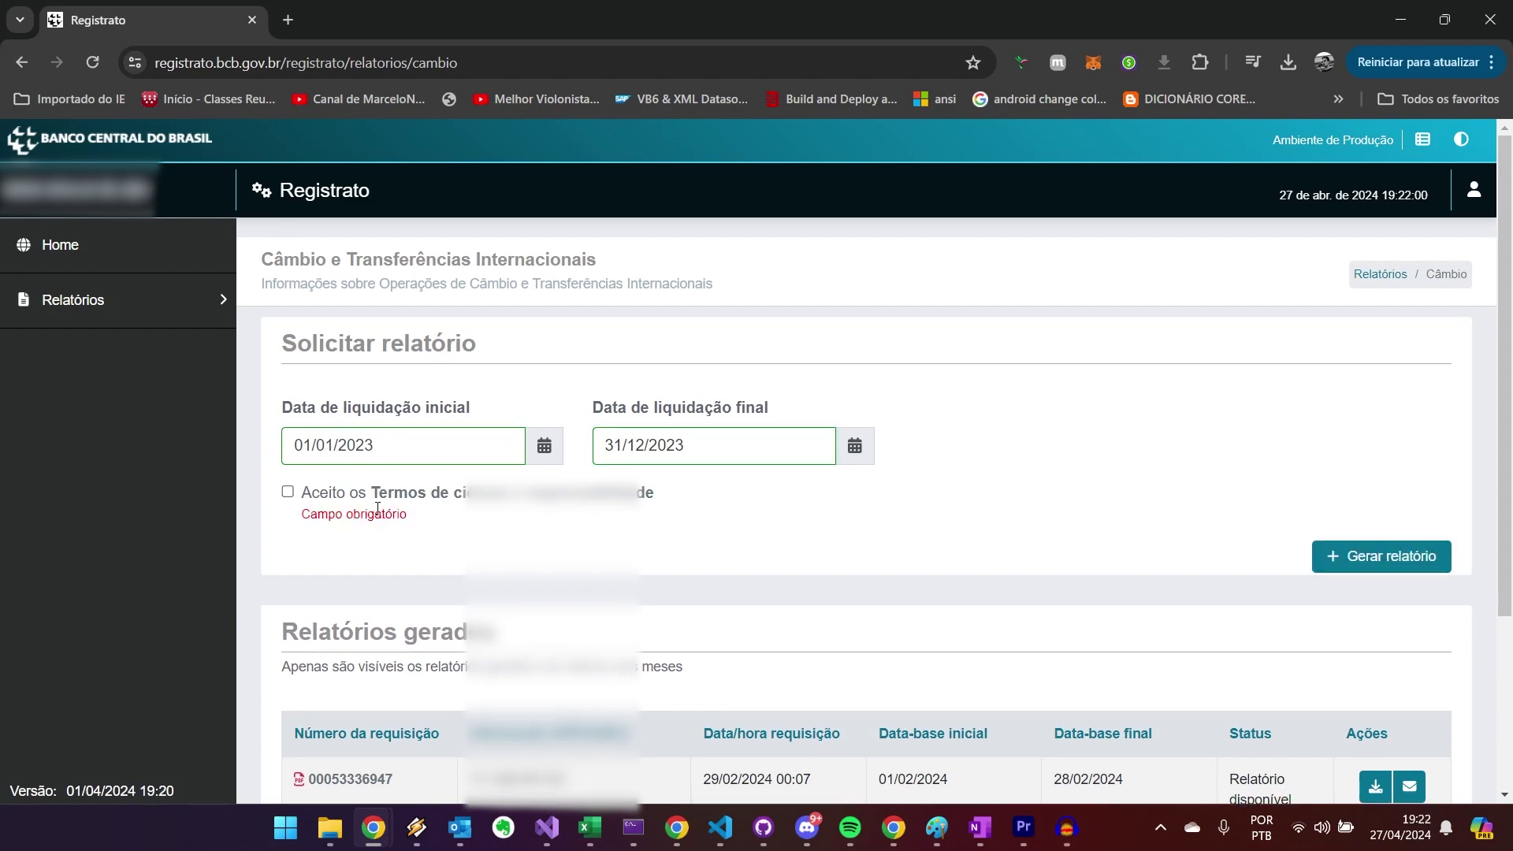
{"action": "left_click", "coordinate": [288, 494]}
{"action": "left_click", "coordinate": [1034, 557]}
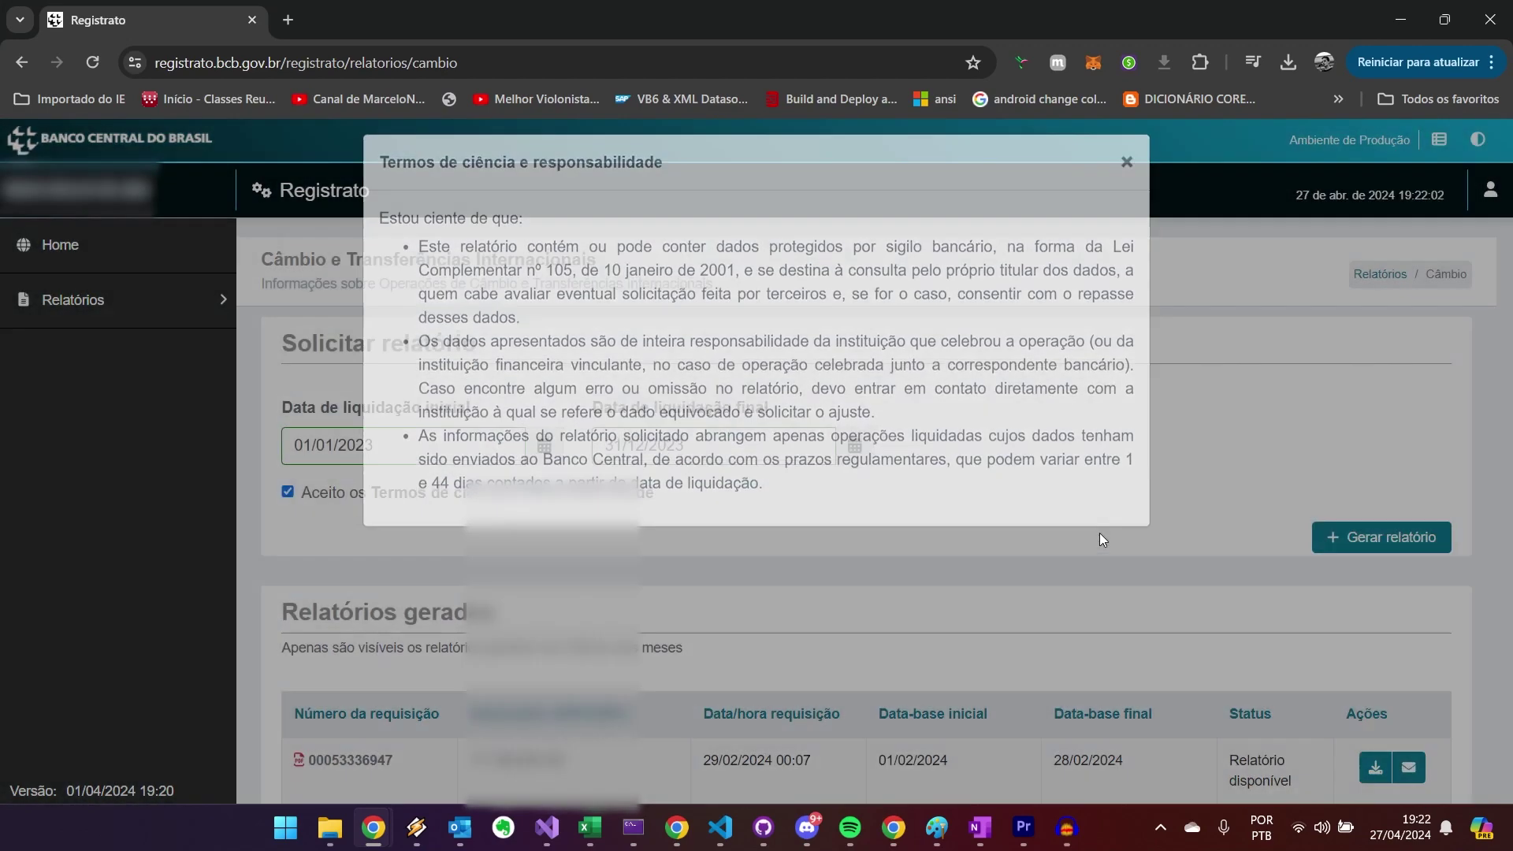
{"action": "left_click", "coordinate": [1373, 540]}
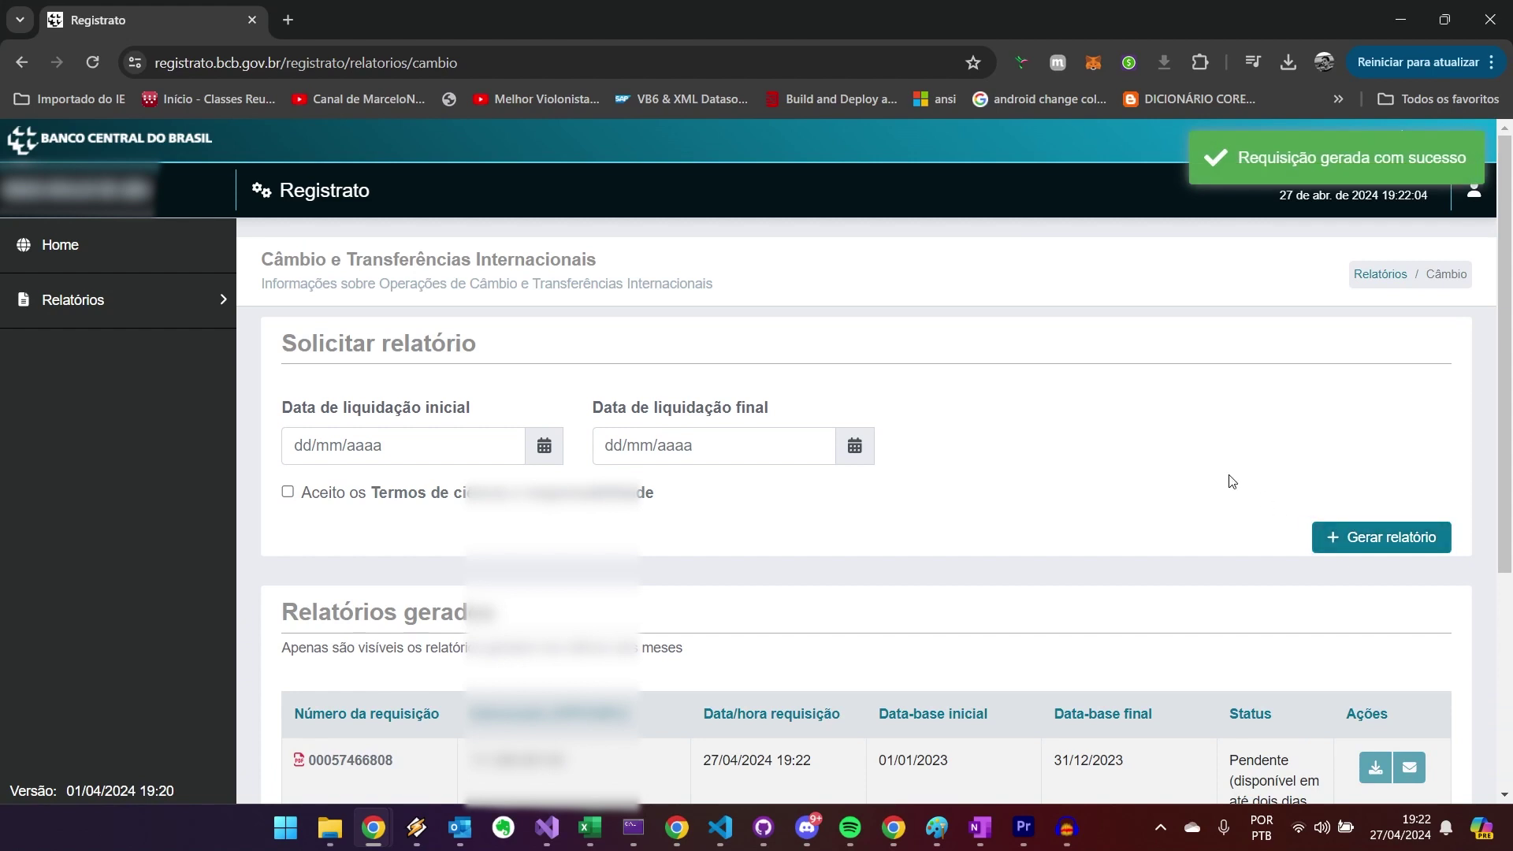
{"action": "scroll", "coordinate": [1143, 425], "scroll_direction": "down", "scroll_amount": 2}
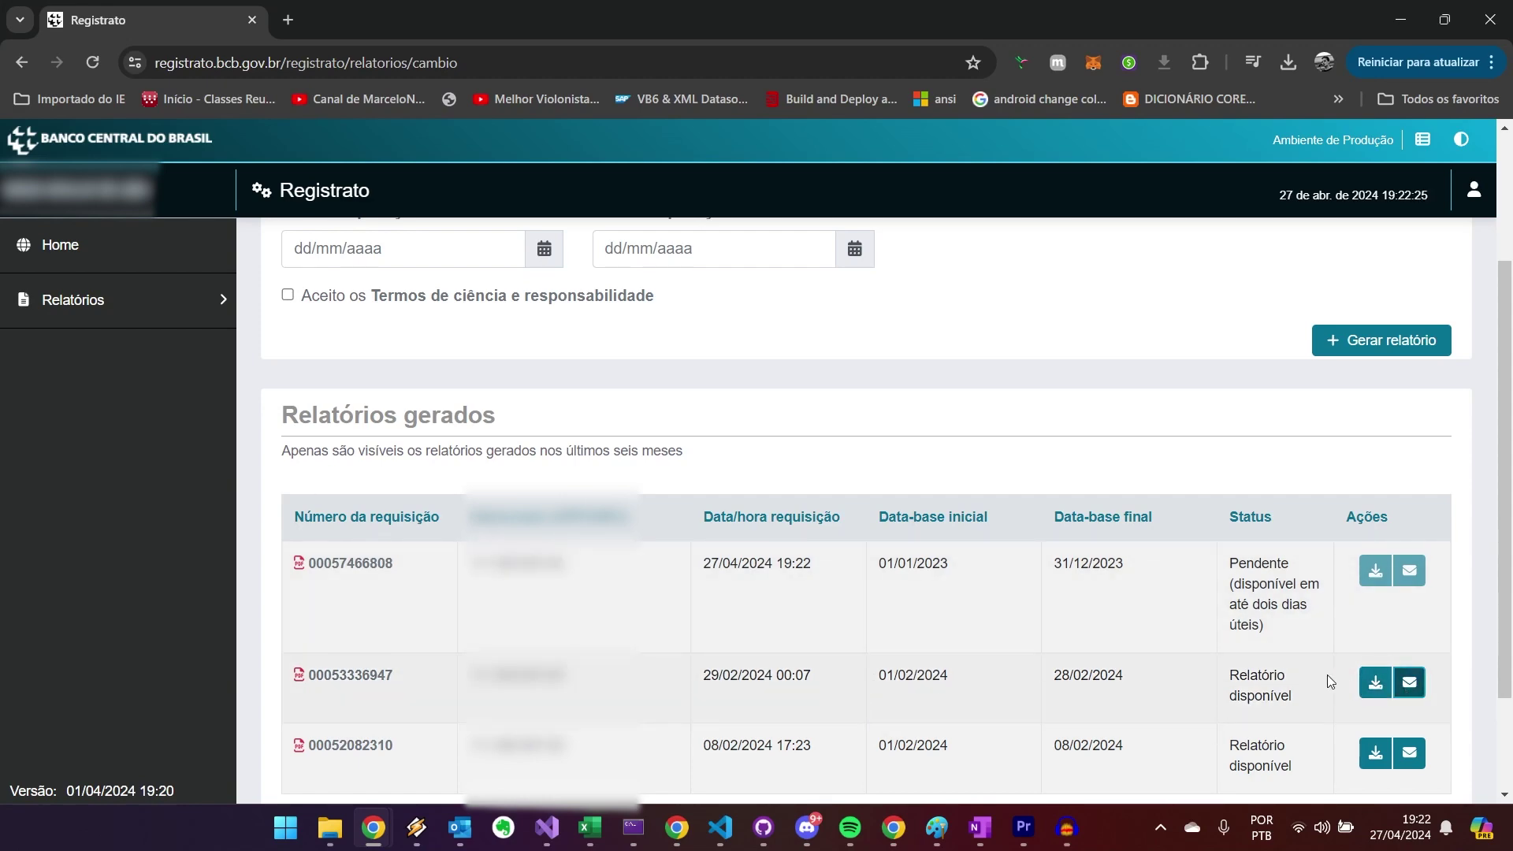
Download the 29/02/2024 Câmbio report and open its PDF in Chrome.
{"action": "left_click", "coordinate": [1377, 686]}
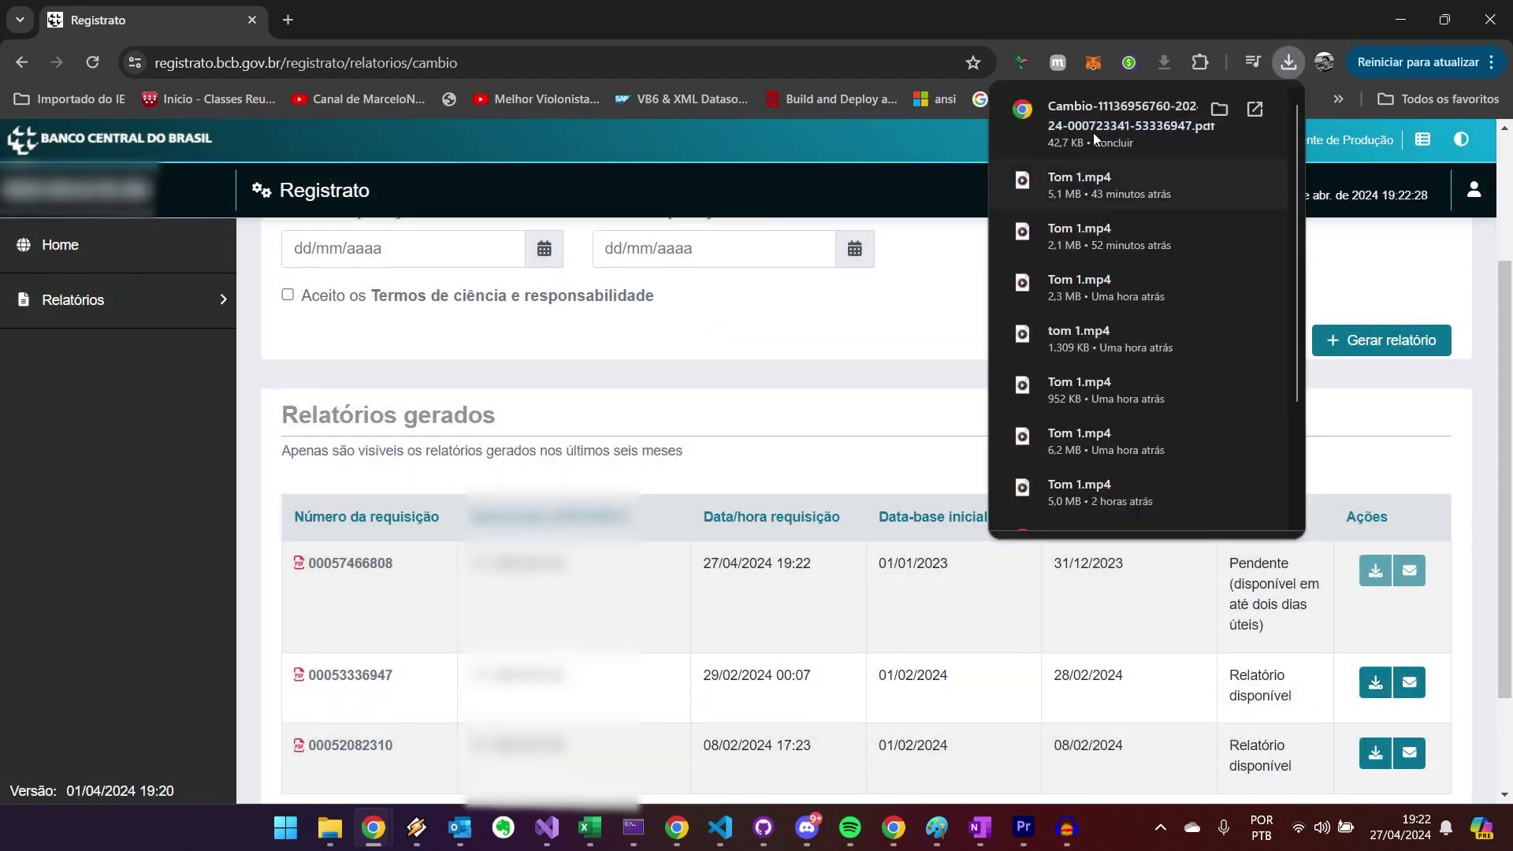
{"action": "left_click", "coordinate": [1090, 109]}
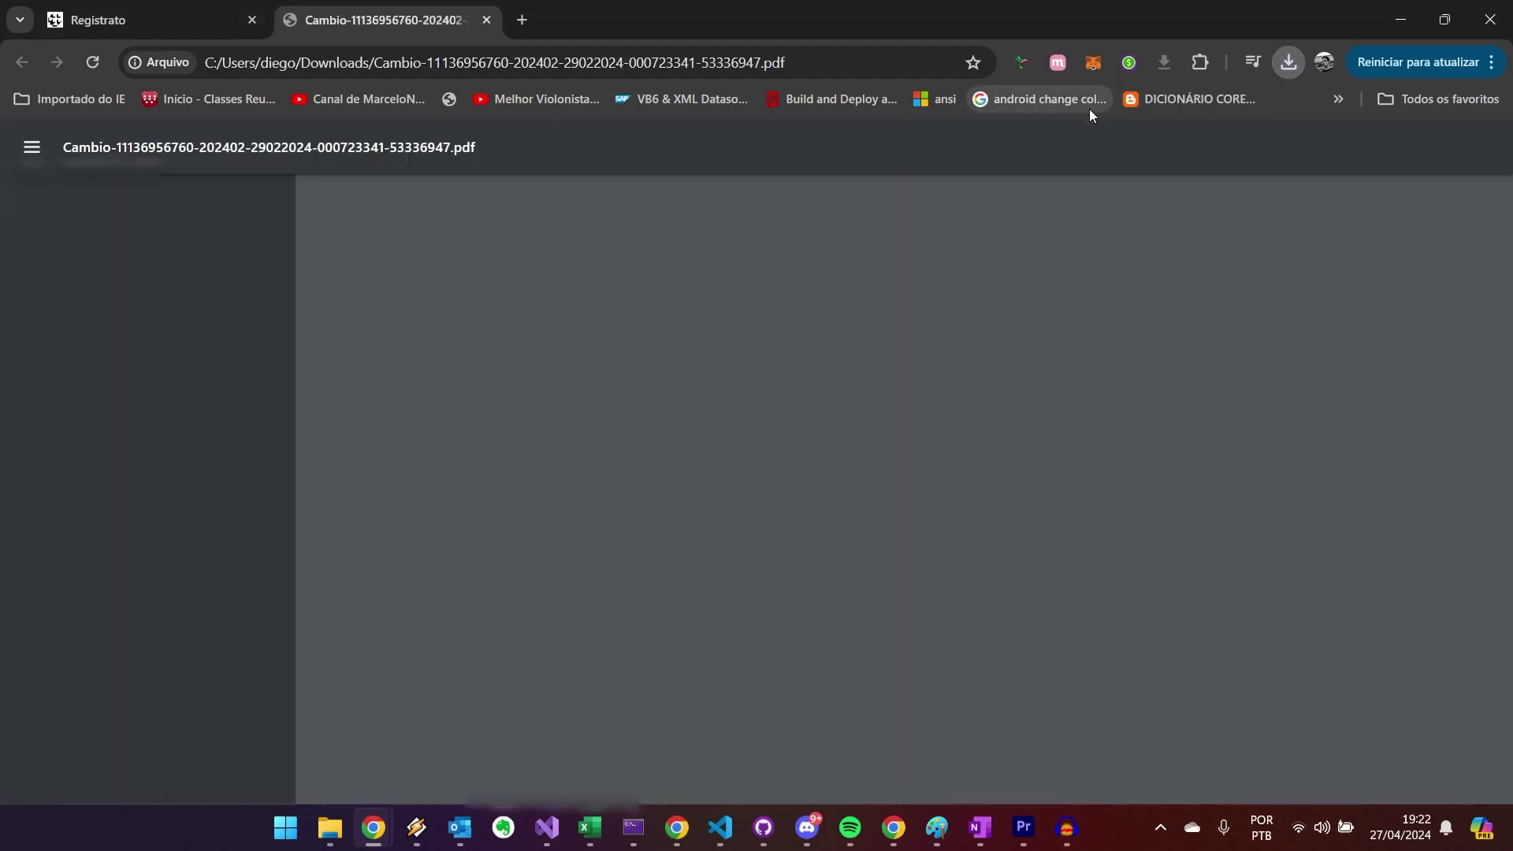
{"action": "scroll", "coordinate": [933, 380], "scroll_direction": "down", "scroll_amount": 1}
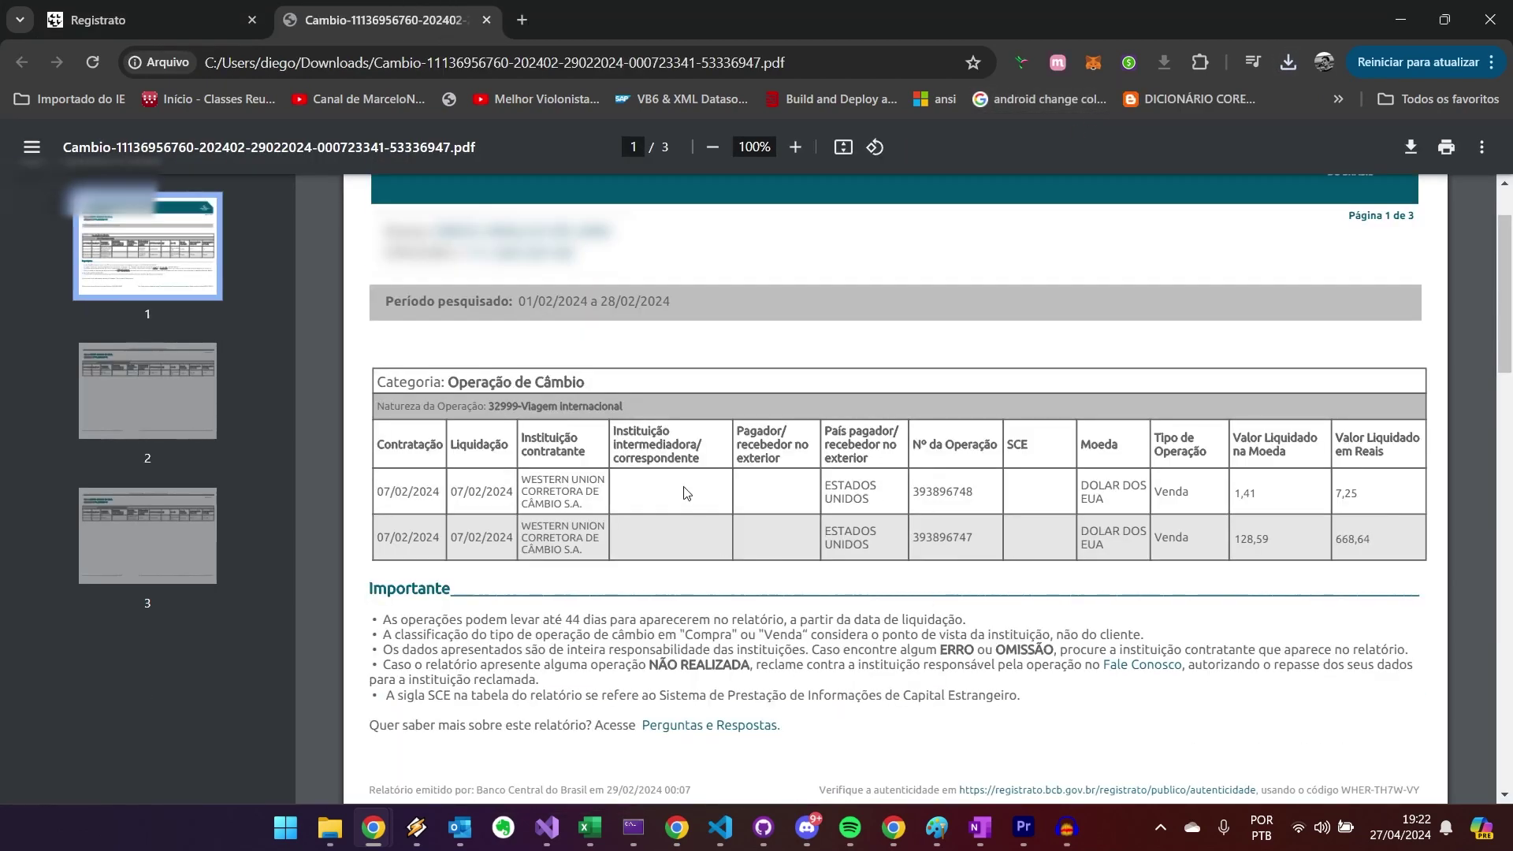